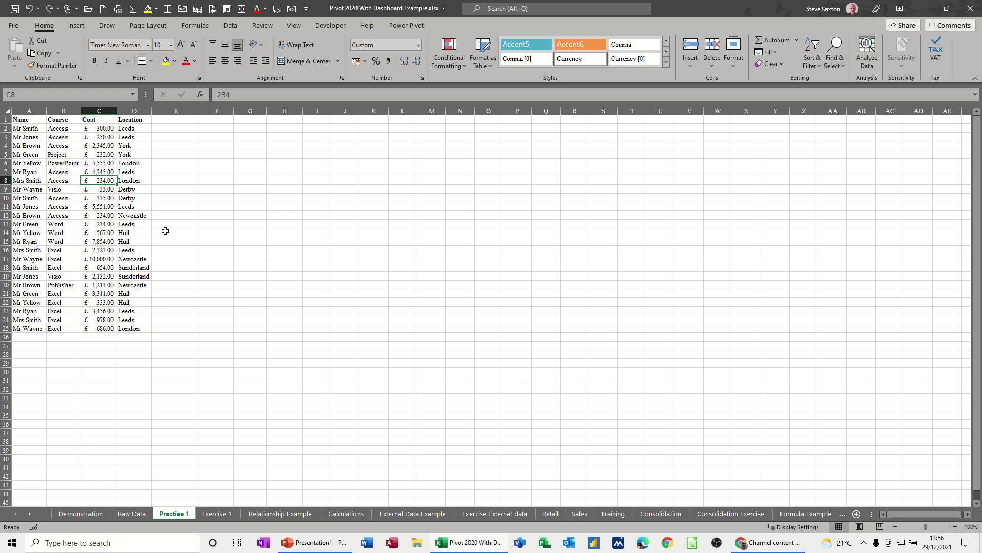
Select cell C14 in the course cost data and go to the Insert ribbon
left_click(93, 231)
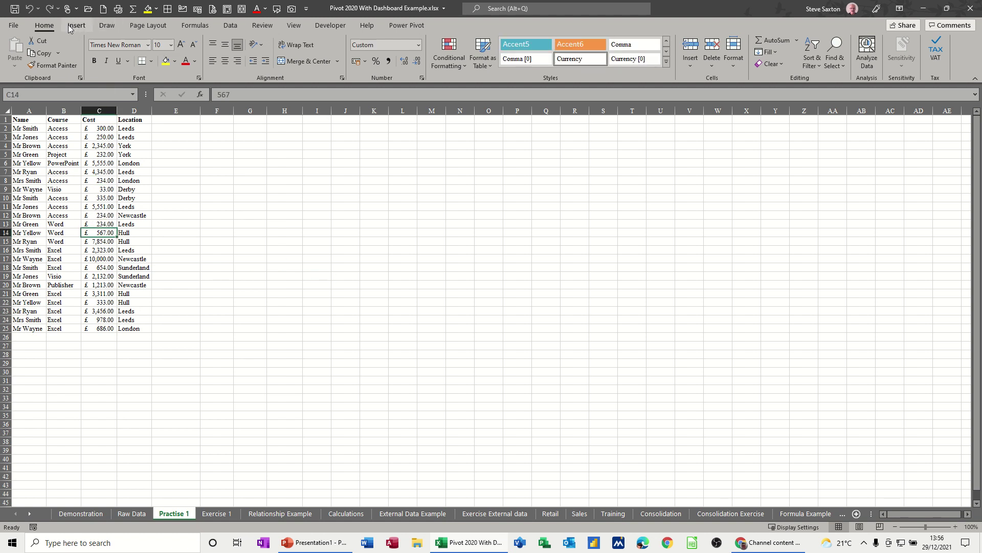
left_click(71, 25)
Create an empty PivotTable from A1:D25, placed at G1 on the Practise 1 sheet
left_click(16, 49)
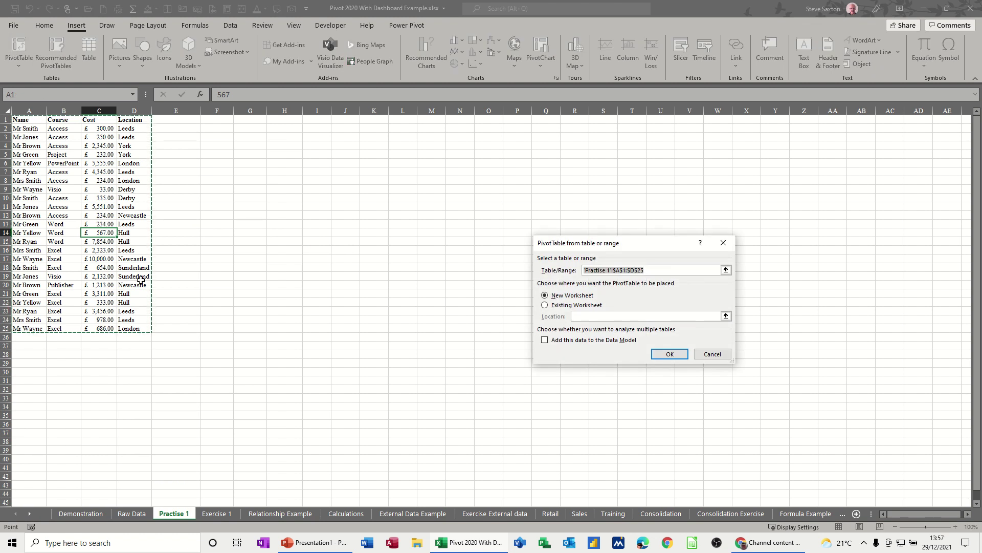
left_click_drag(617, 246, 377, 214)
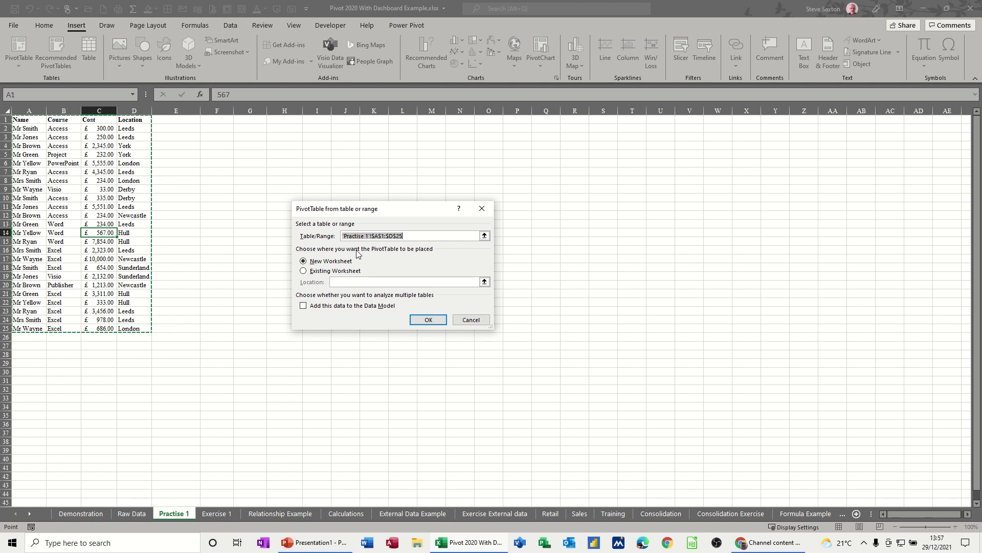
left_click(309, 273)
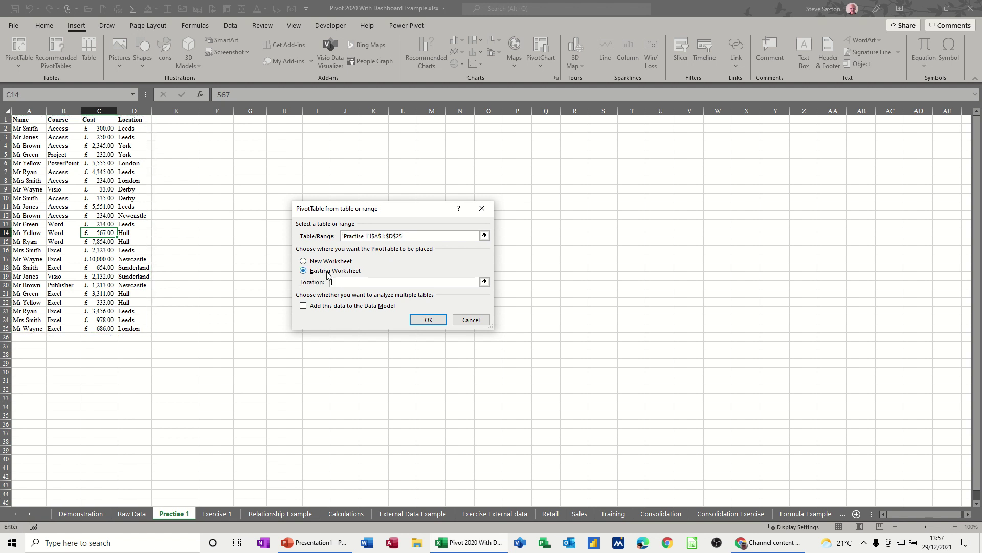
left_click(246, 128)
left_click(417, 318)
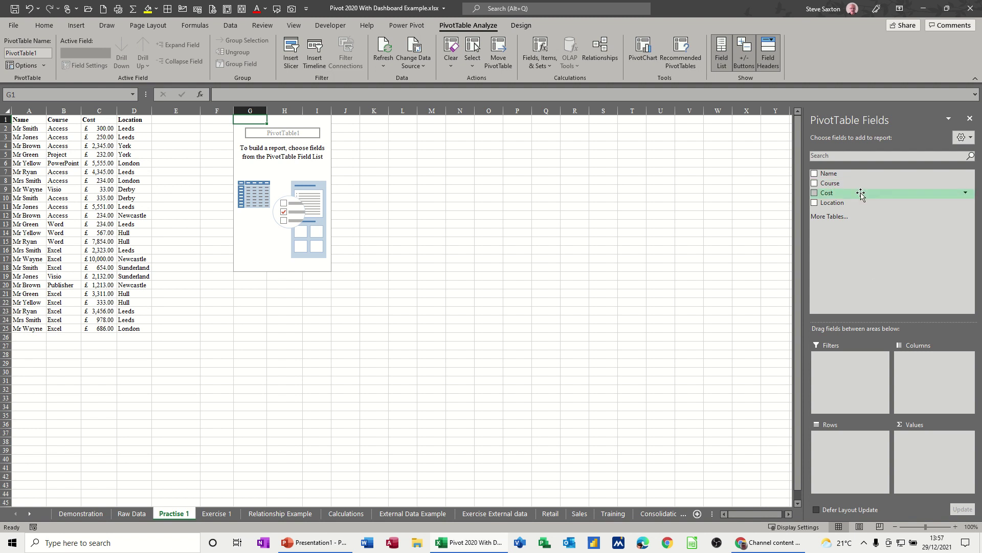
Put Course in Rows and Values and Cost in Values, giving Count of Course and Sum of Cost
left_click_drag(842, 183, 833, 433)
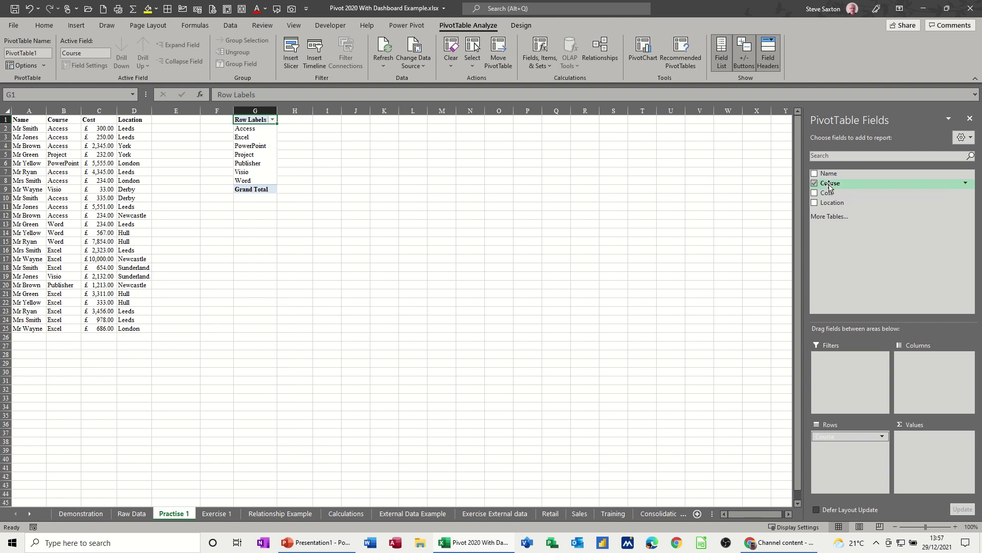
left_click_drag(830, 183, 913, 443)
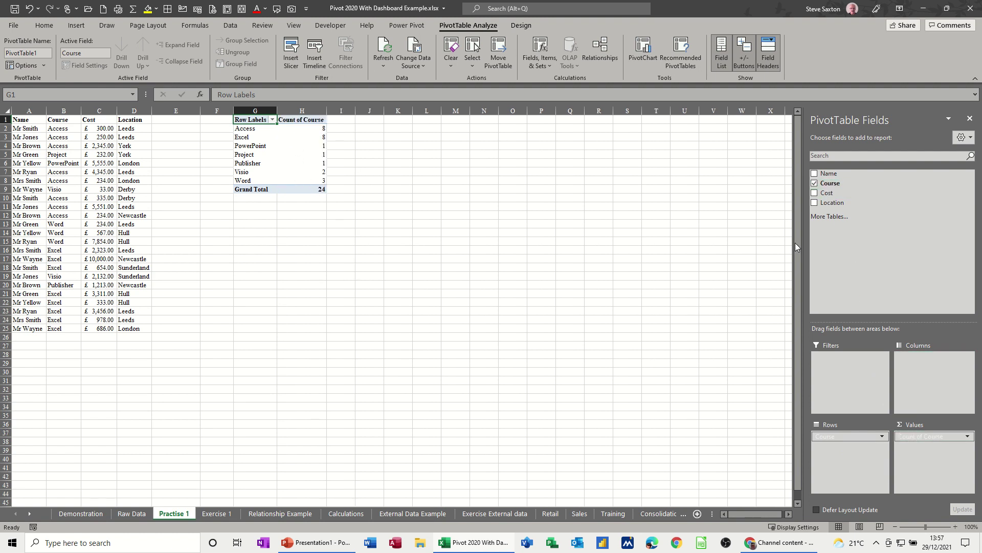
left_click_drag(826, 197, 907, 447)
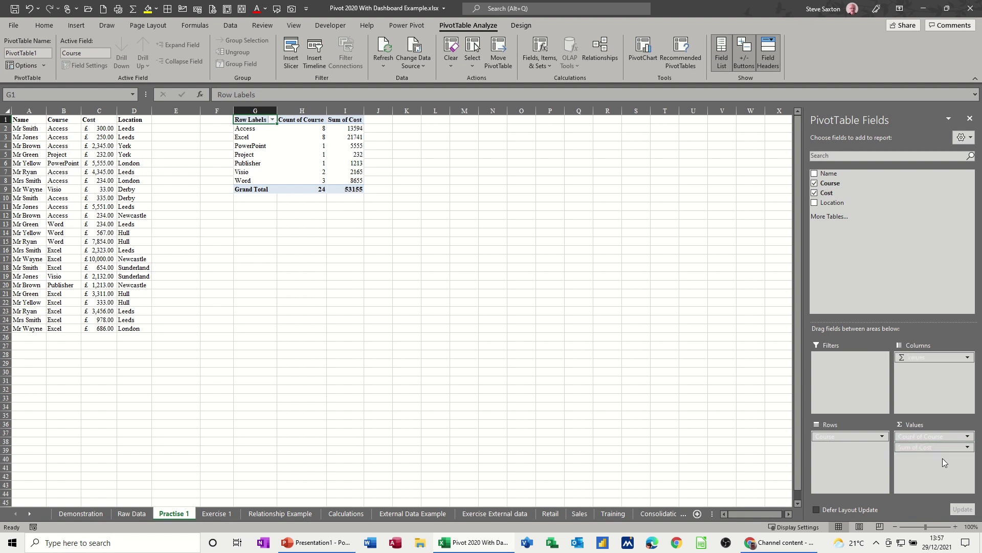
Format Sum of Cost as Accounting with £ and two decimals through Value Field Settings
left_click(927, 450)
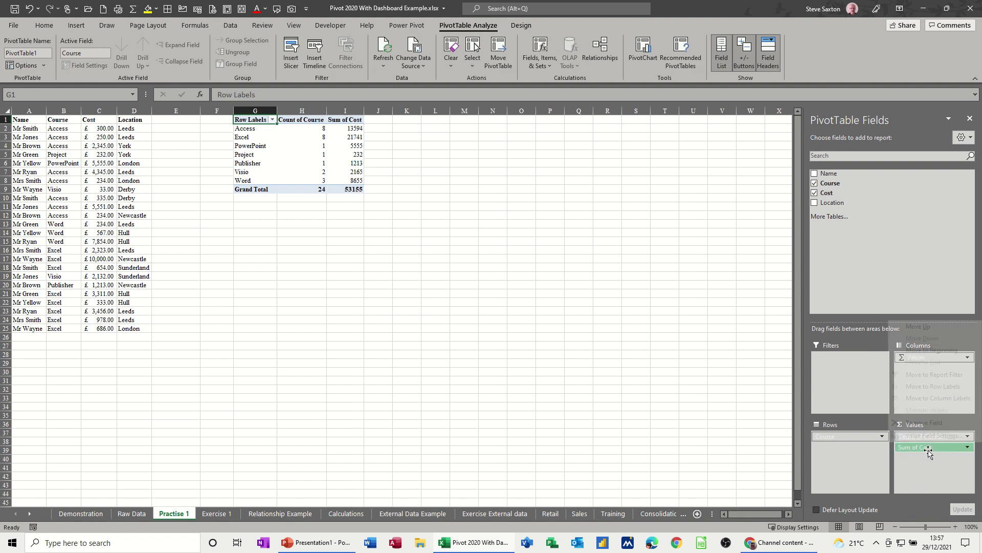
left_click(919, 436)
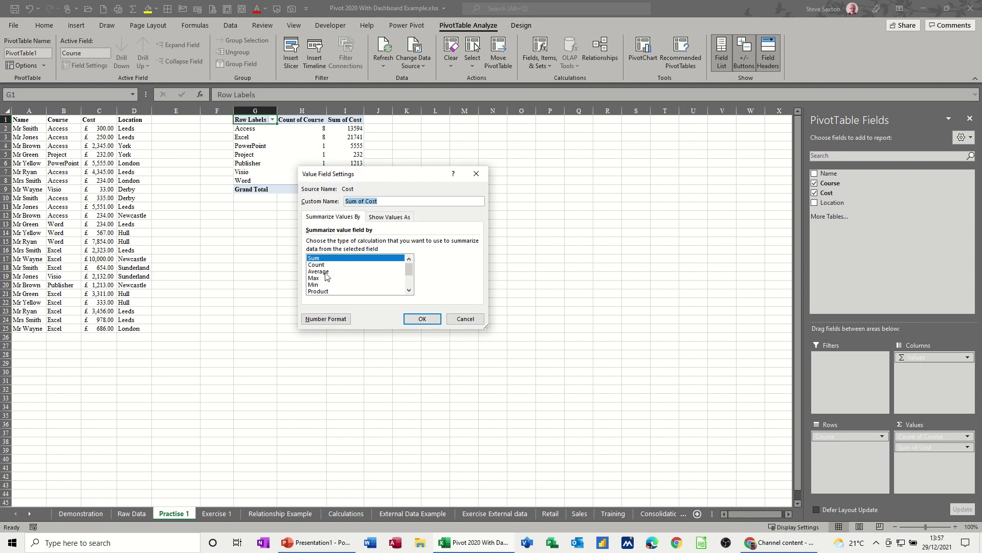
left_click(318, 318)
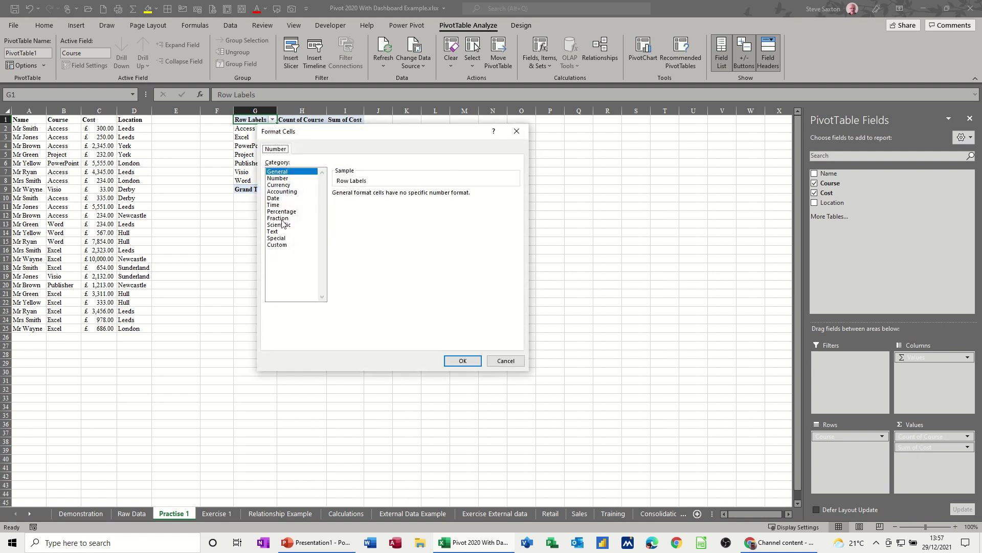
left_click(281, 191)
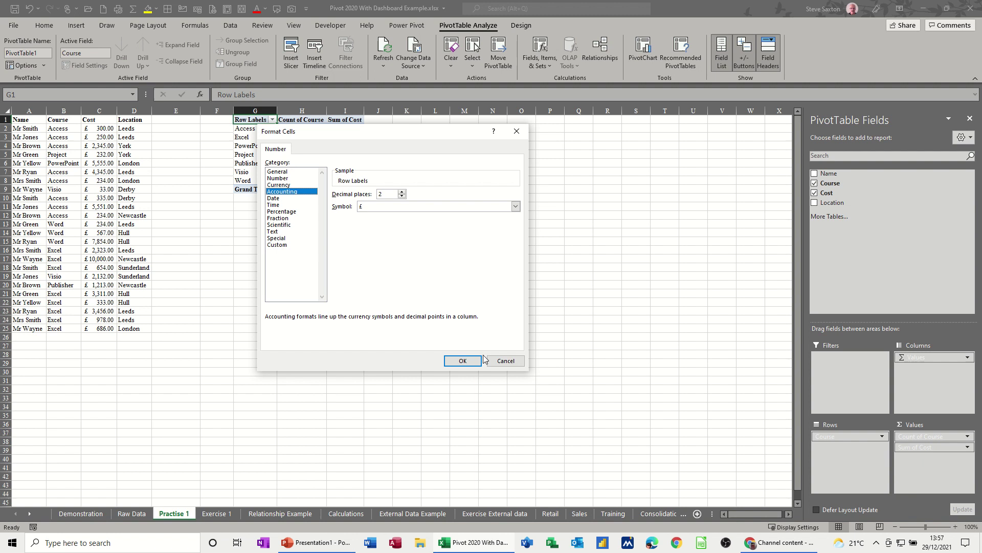
left_click(463, 361)
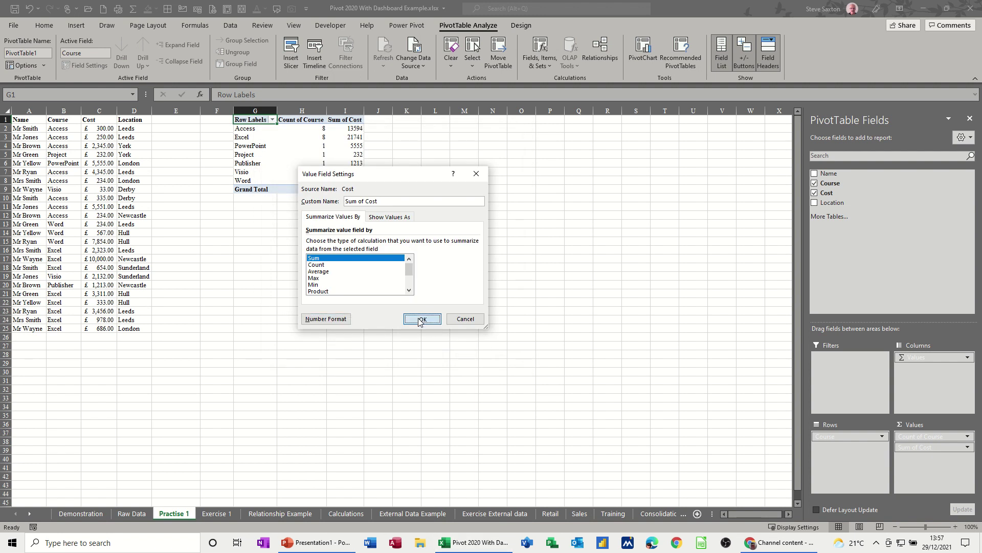
left_click(422, 319)
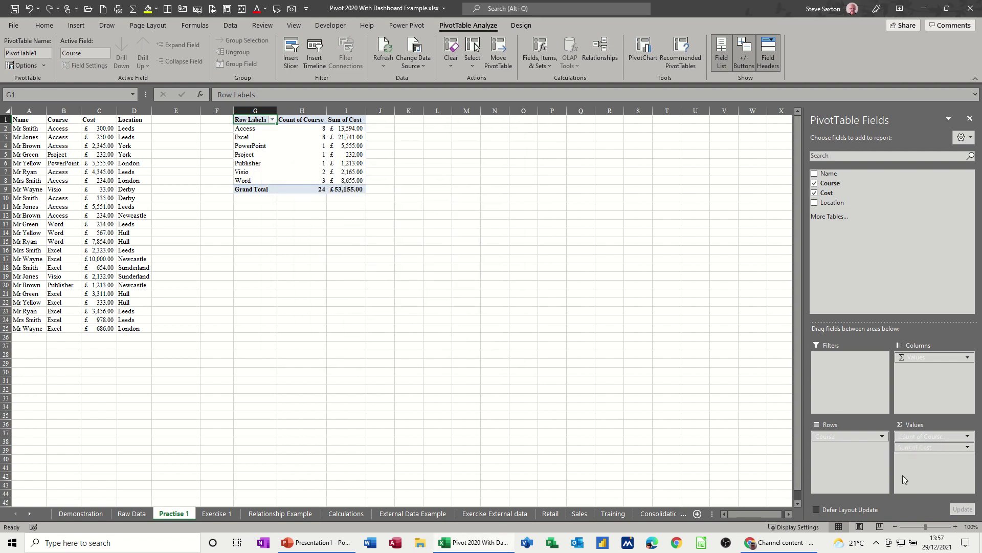
Add Location as a pivot filter and rename the headers to Products, Courses and Costs
left_click_drag(835, 203, 839, 363)
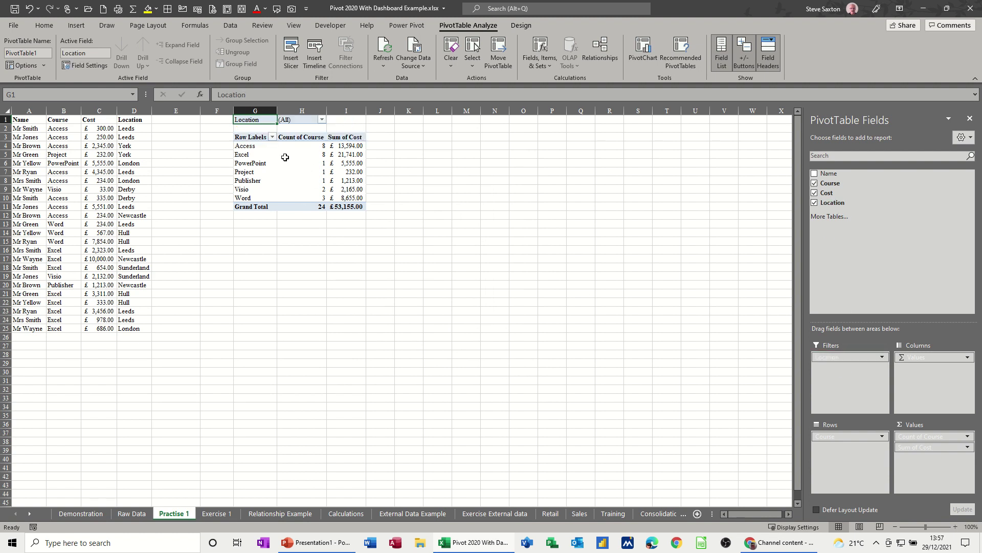
left_click(243, 135)
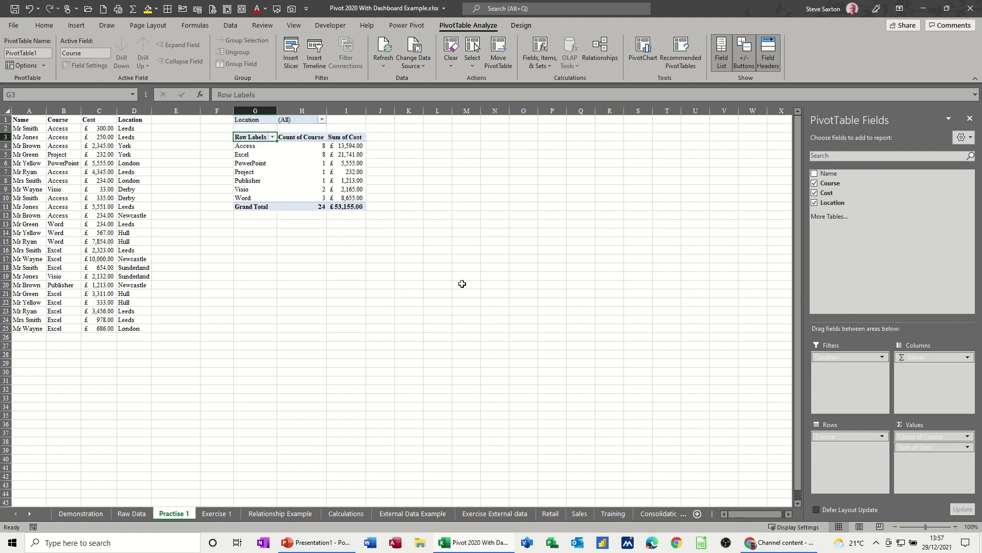
type("Products")
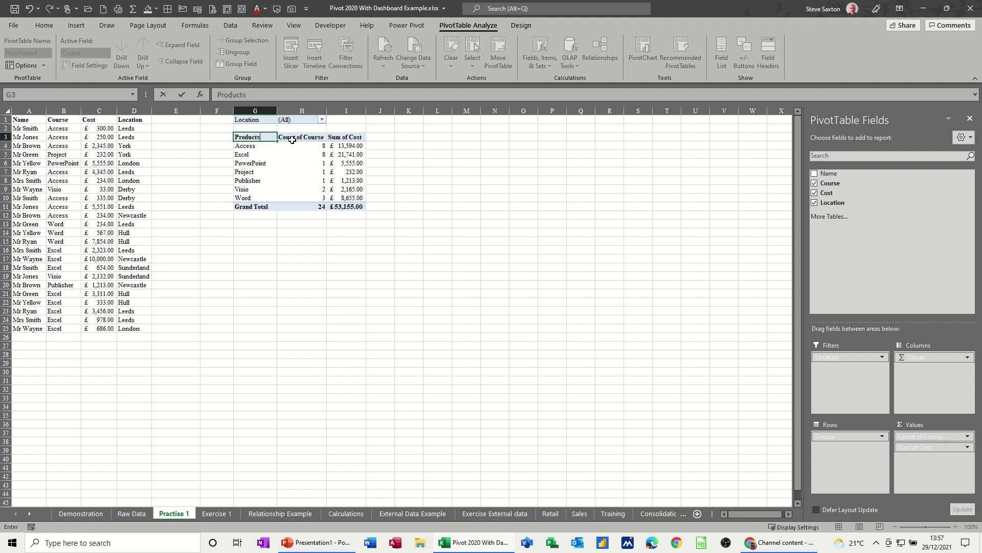
left_click(291, 138)
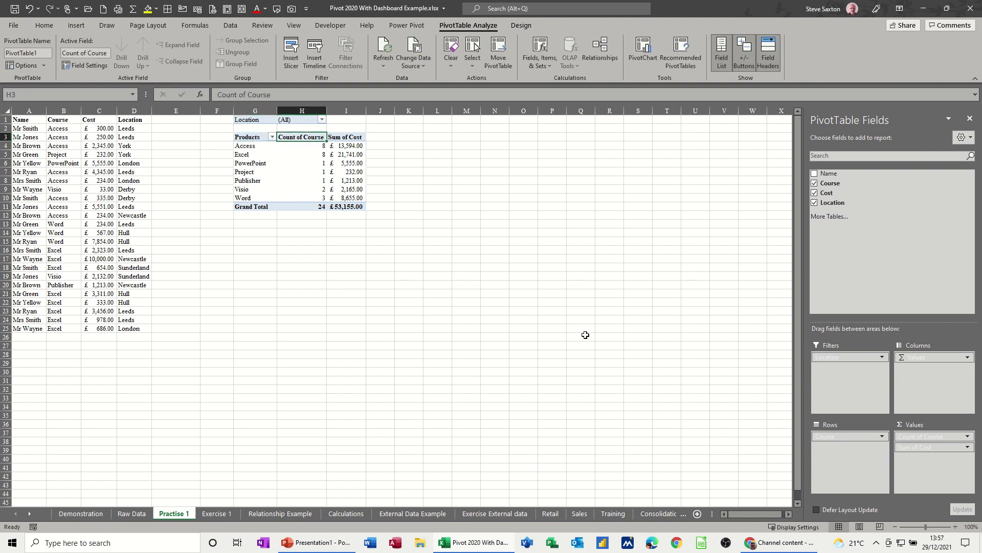
type("Courses")
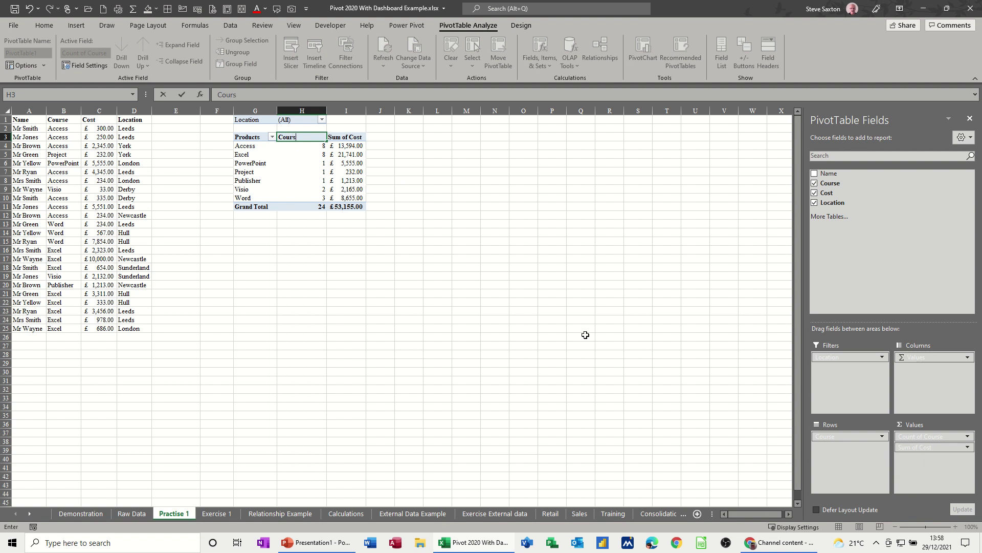
left_click(341, 138)
type("Costs")
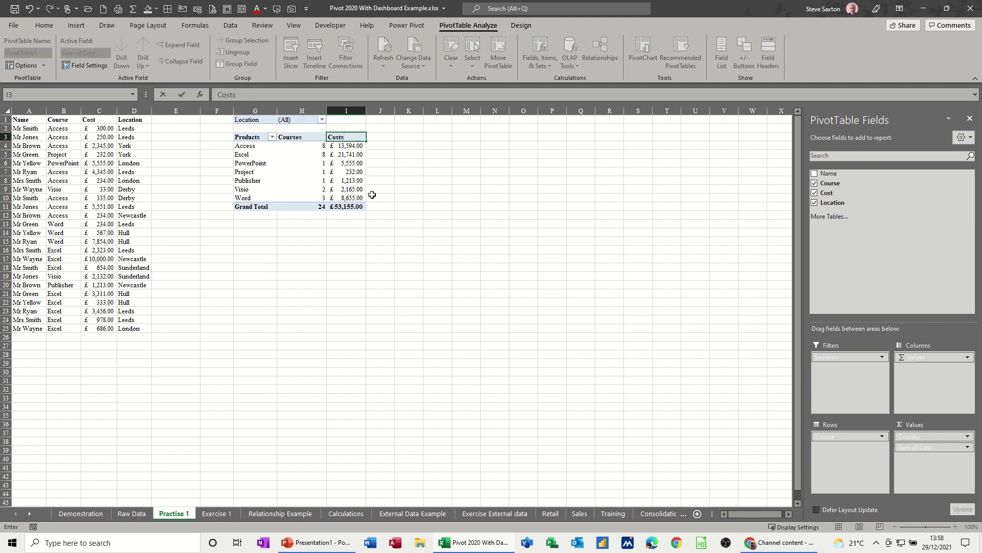
left_click(287, 198)
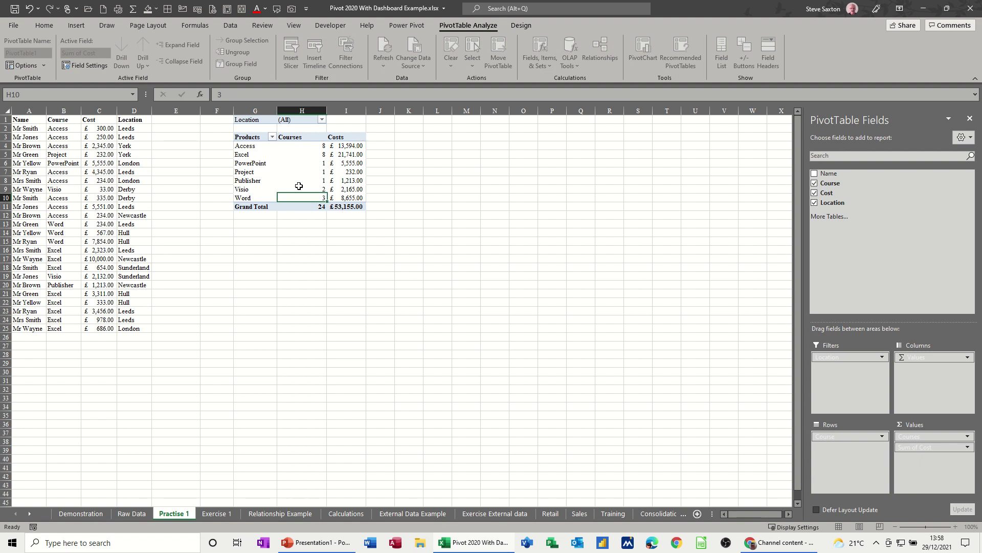
Narrow column H and rename the Costs header to CostPrice
left_click_drag(324, 108, 303, 108)
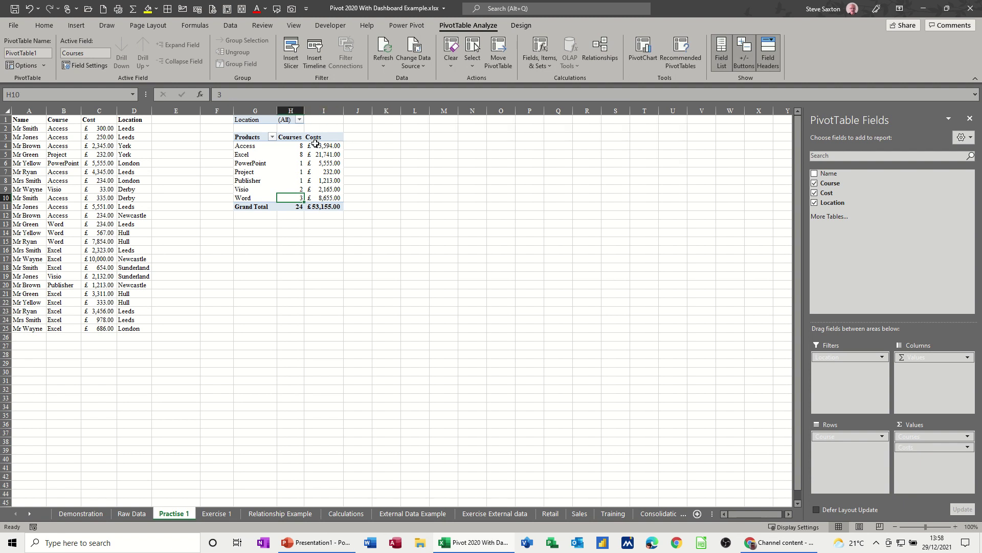
left_click(312, 163)
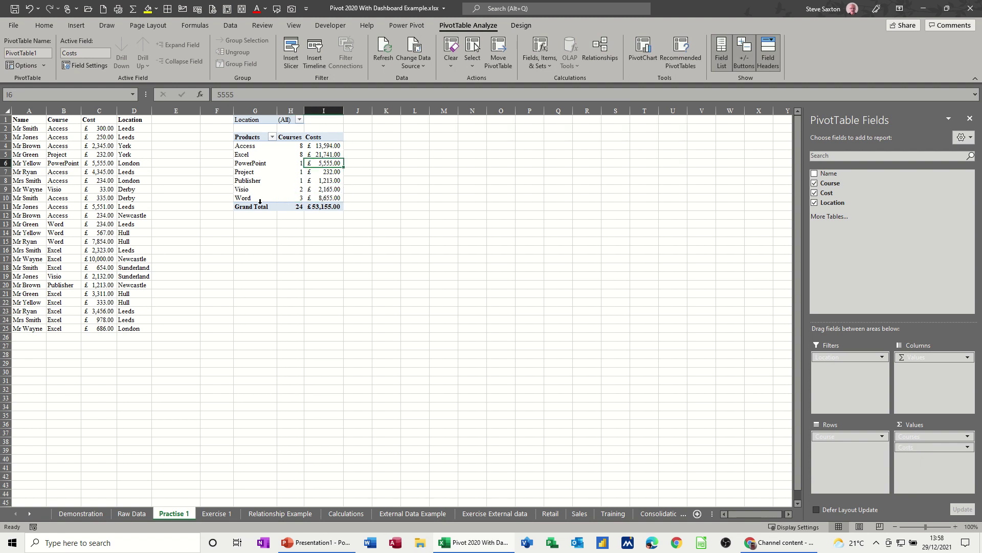
left_click(313, 137)
left_click(255, 93)
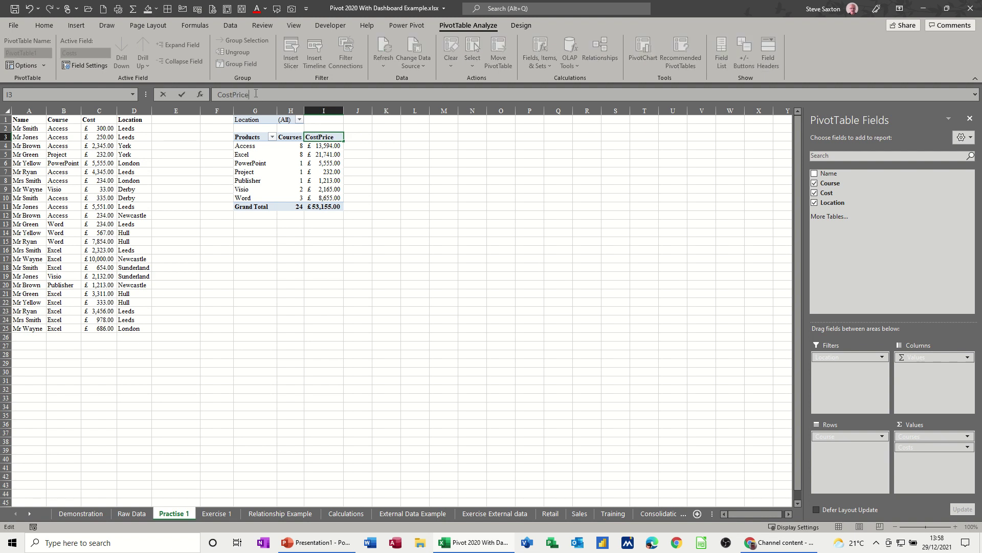
left_click(328, 164)
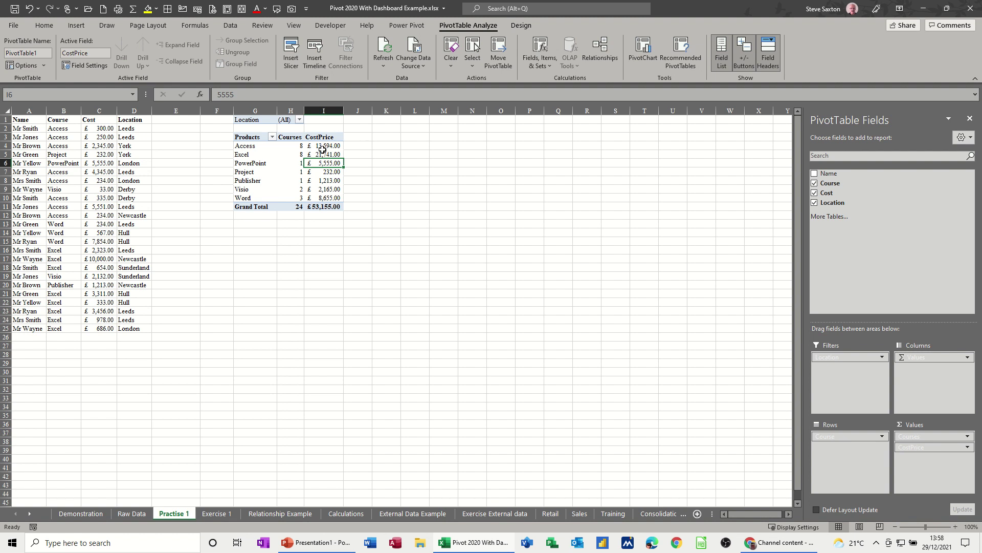
left_click(325, 147)
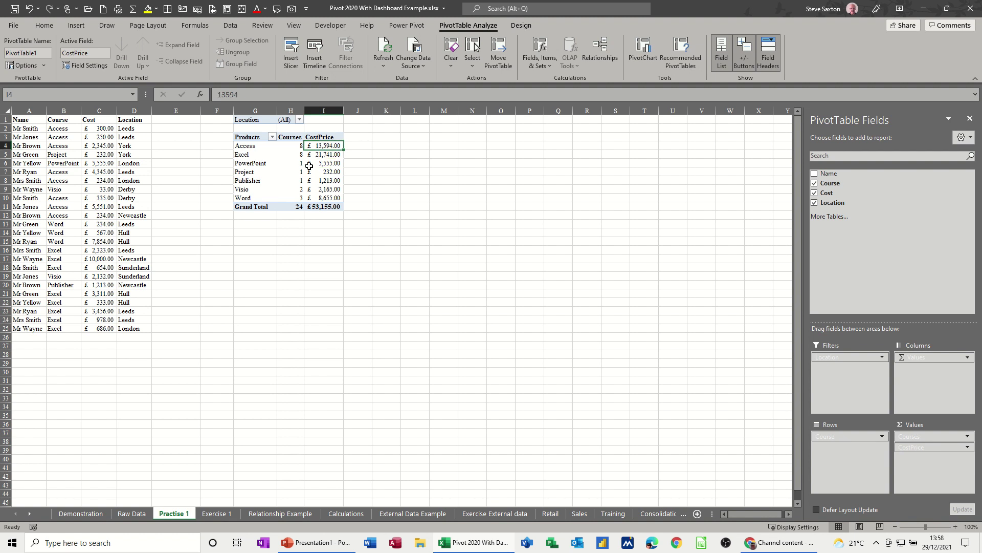
mouse_move(309, 165)
Add a calculated field named SalePrice with formula =Cost*1.1 to the pivot
left_click(551, 66)
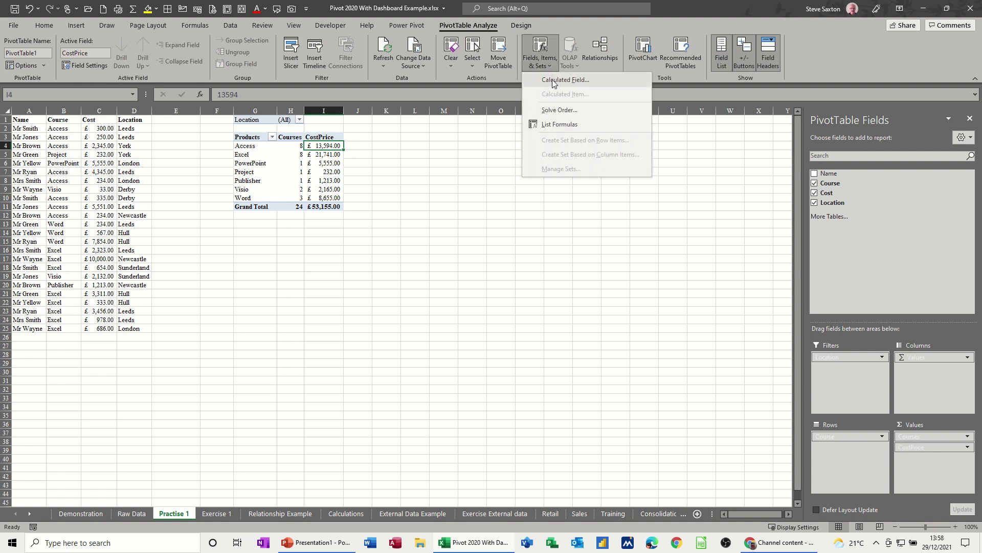
left_click(553, 81)
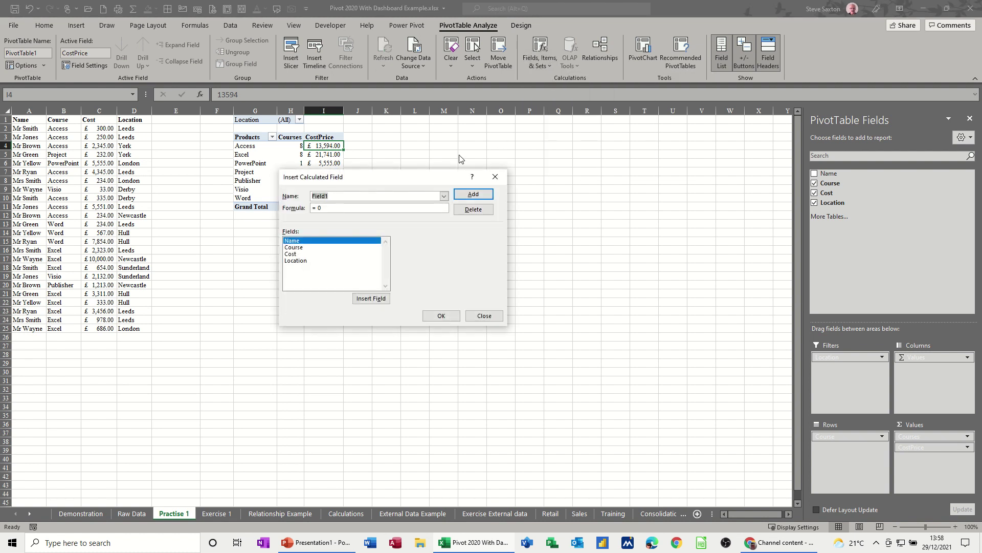
left_click_drag(416, 173, 546, 168)
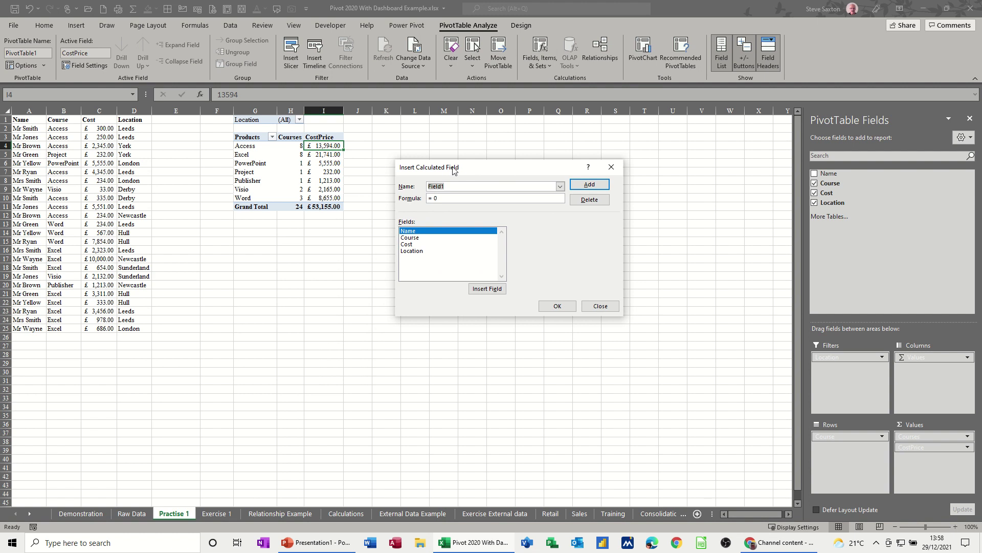
type("SalePrice")
double_click(410, 245)
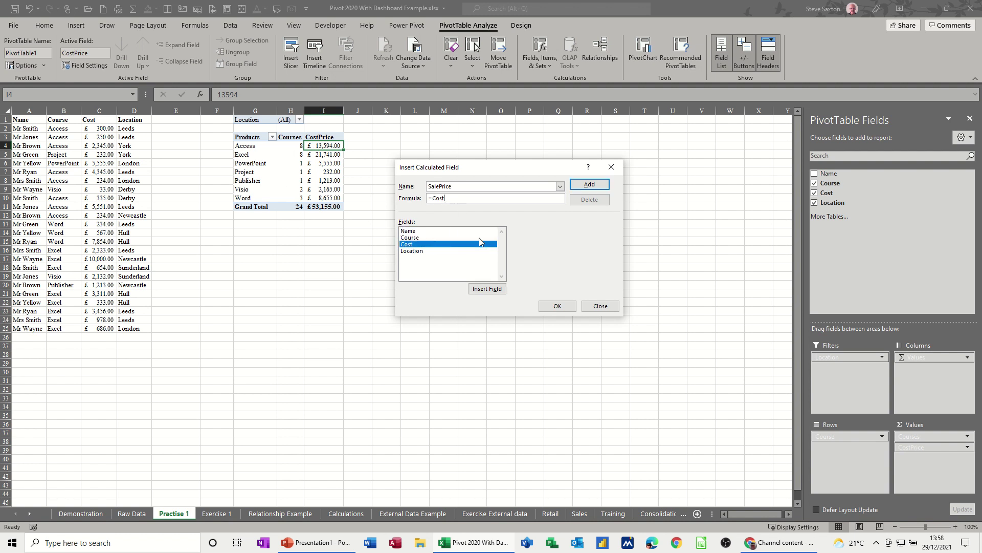
type("*1.1")
left_click(558, 305)
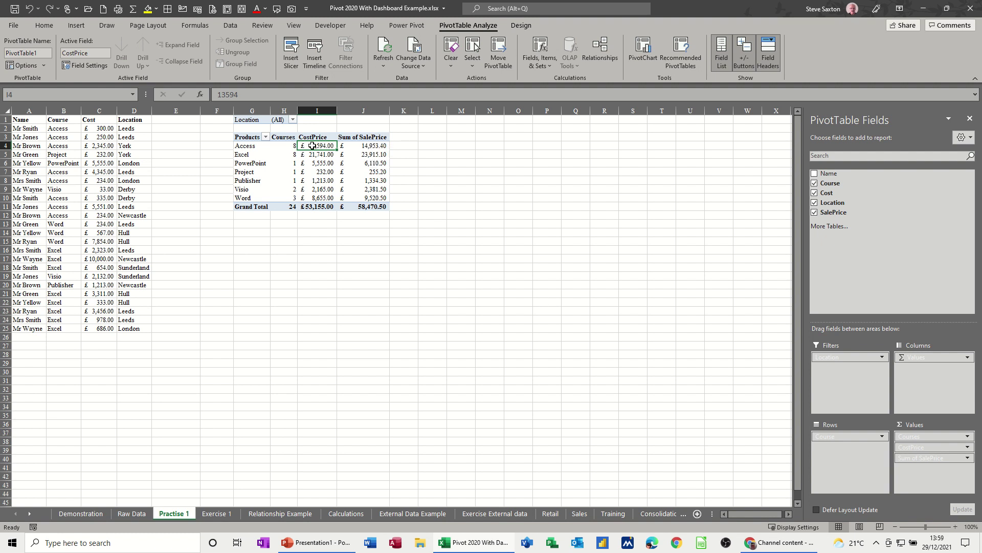
Change the J3 header from Sum of SalePrice to SalePrice and autofit column J
left_click(361, 138)
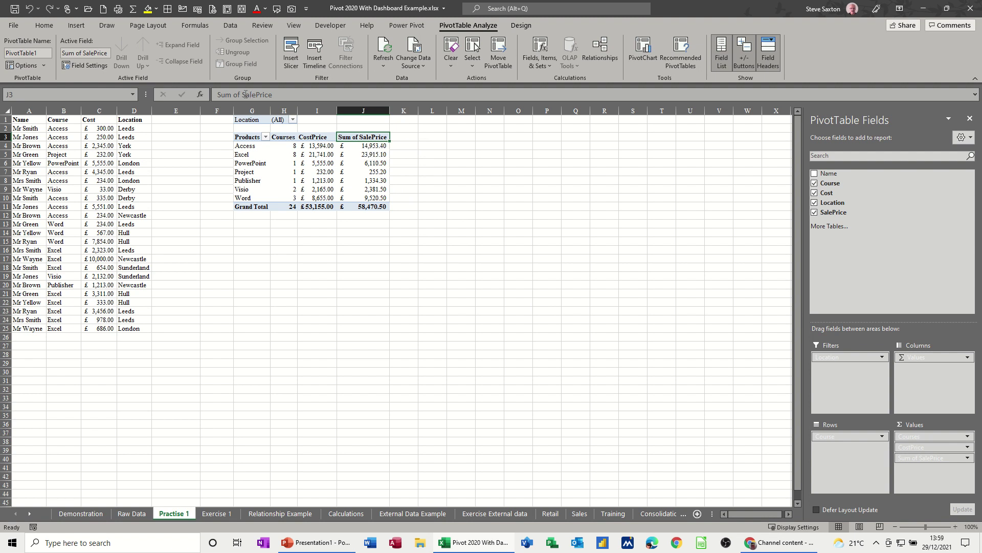
left_click_drag(245, 94, 212, 96)
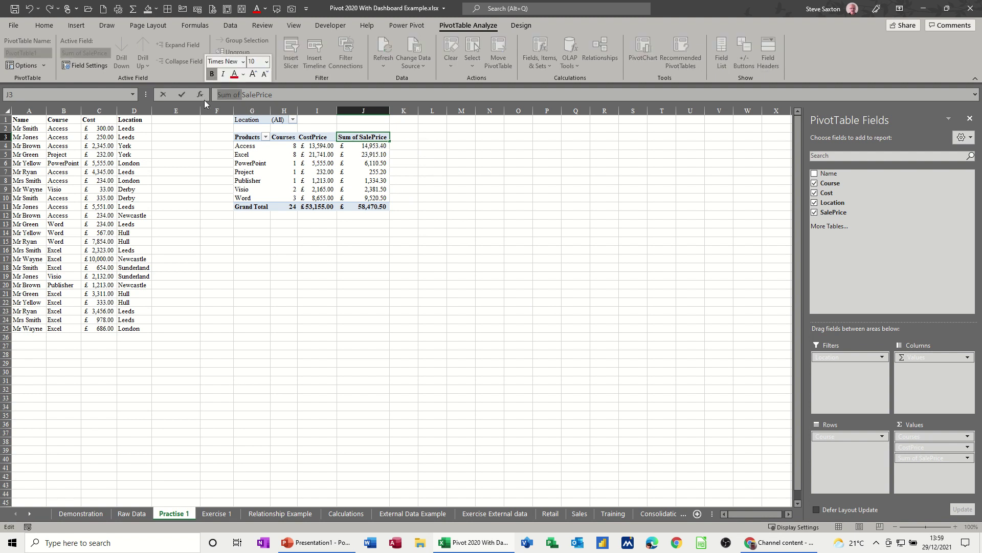
key("BackSpace")
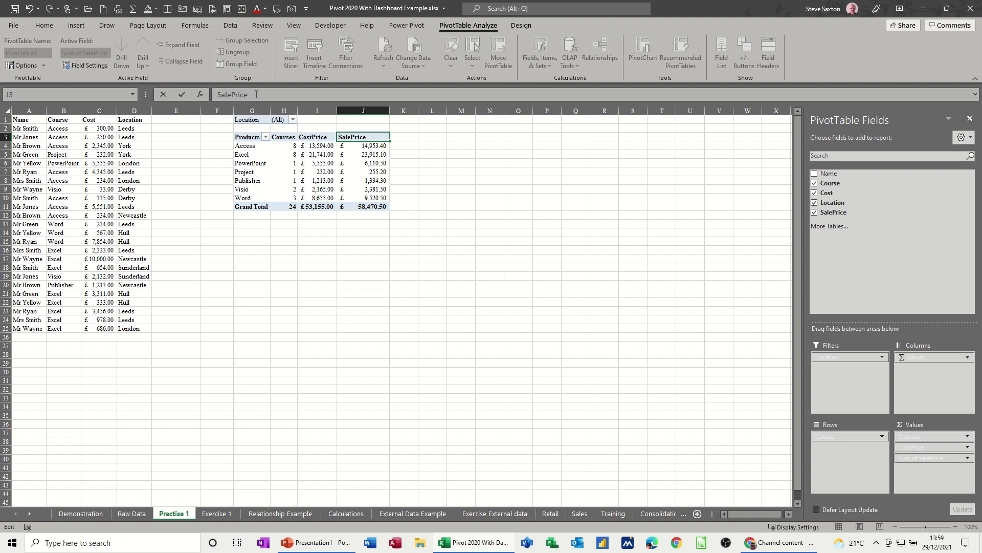
left_click(182, 97)
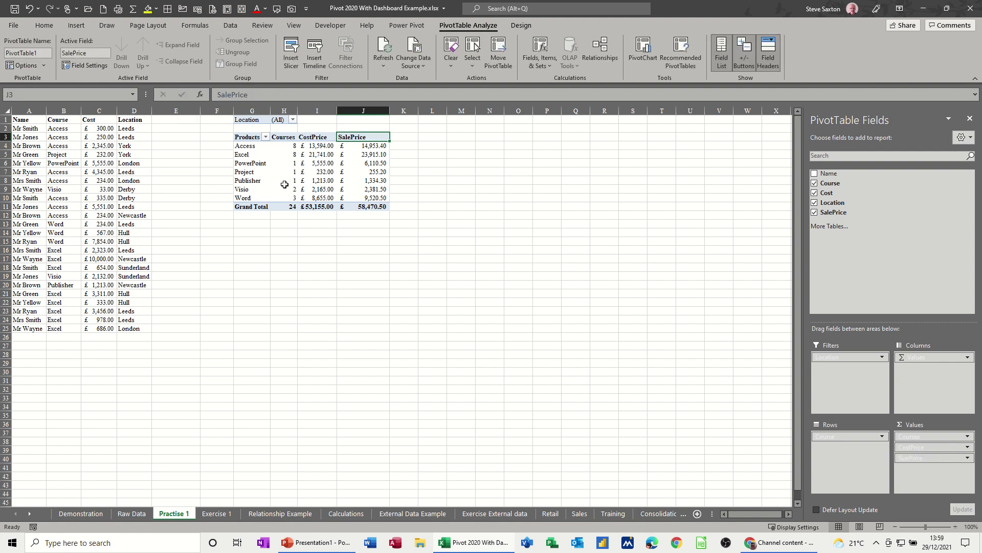
double_click(387, 109)
left_click(356, 172)
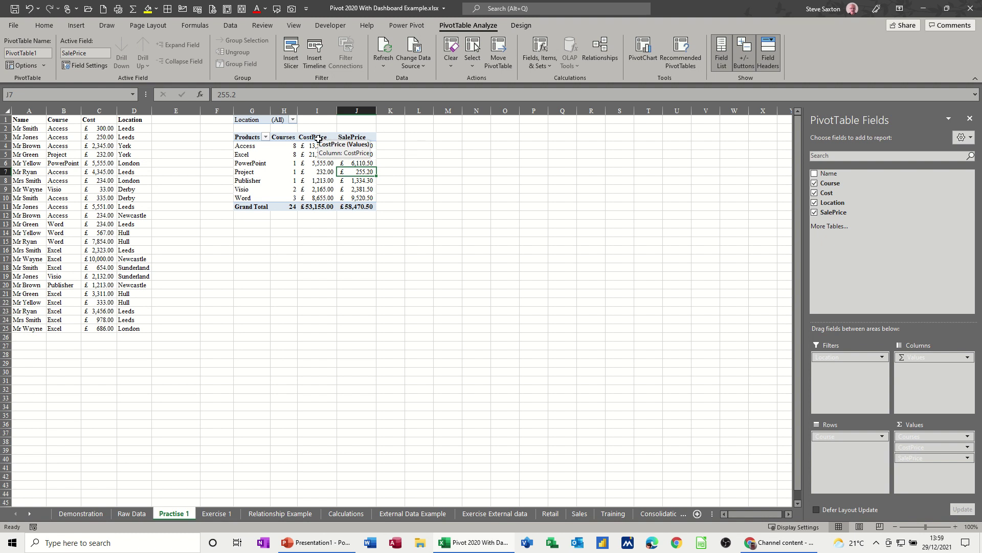
Create a calculated field named Profit with formula =SalePrice-Cost
left_click(547, 67)
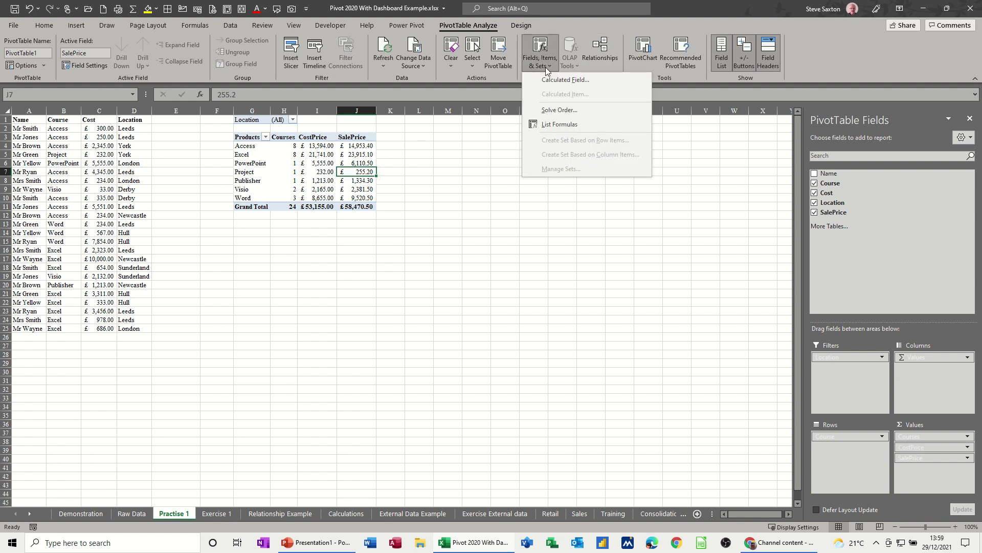
left_click(550, 80)
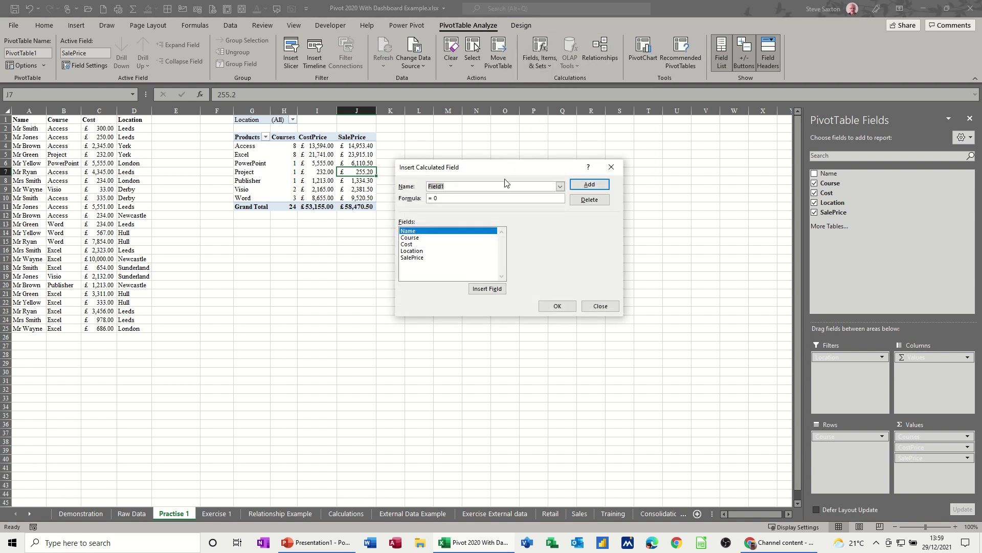
type("Profit")
double_click(412, 257)
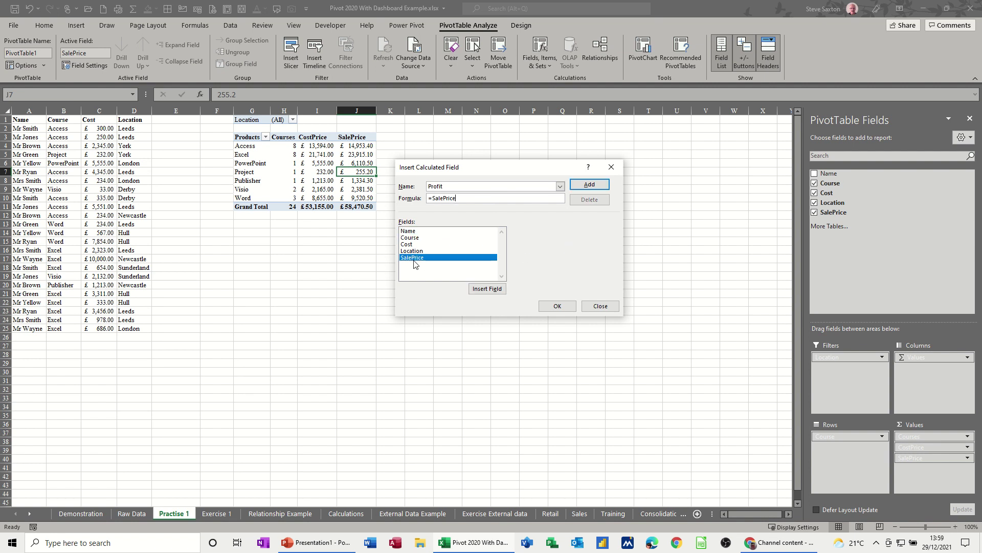
type("-")
double_click(408, 244)
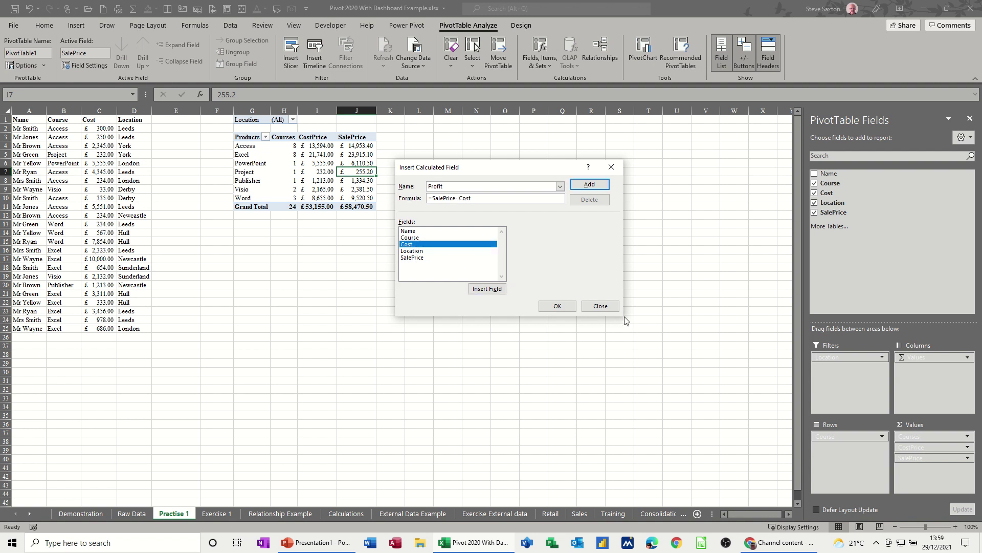
left_click(558, 306)
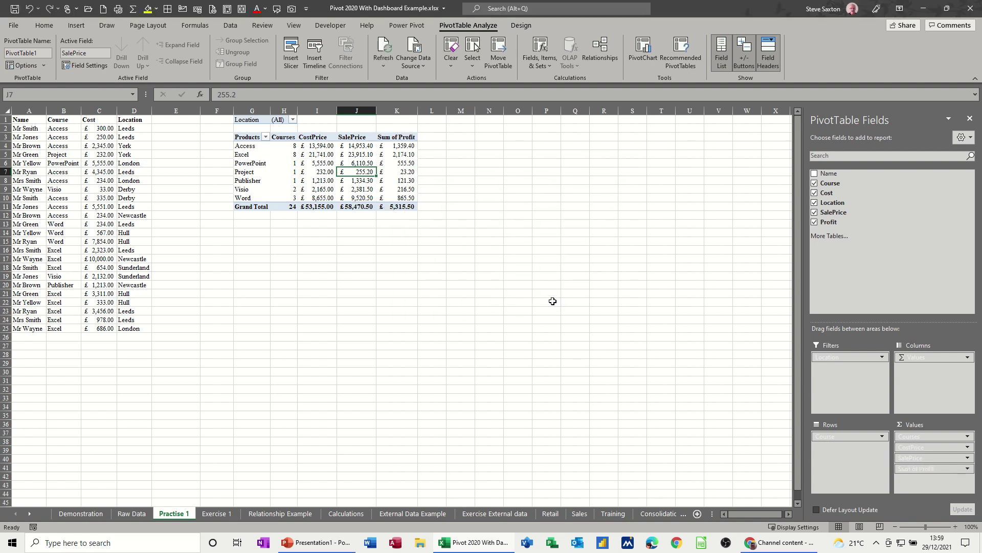
Rename the K3 header from Sum of Profit to Profit
left_click(397, 138)
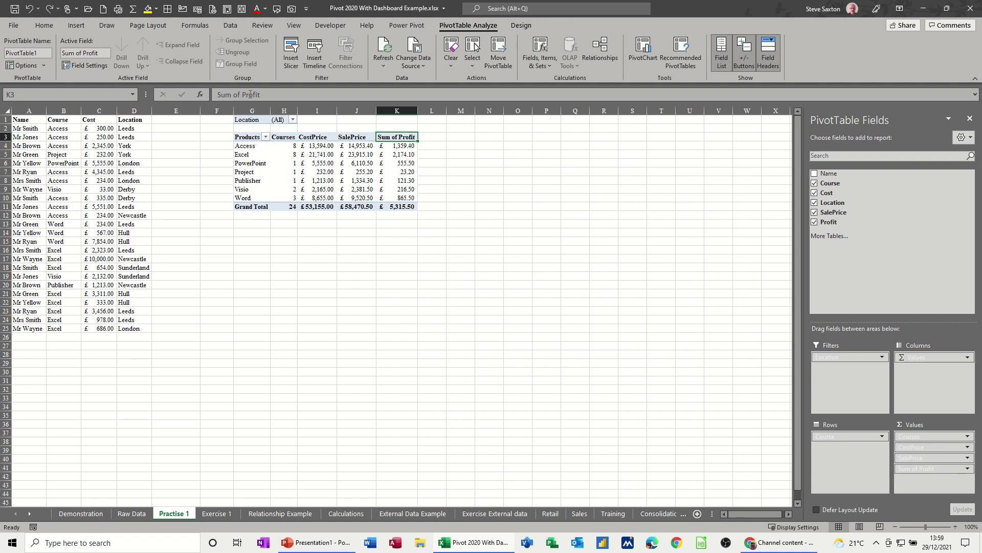
left_click_drag(240, 96, 216, 96)
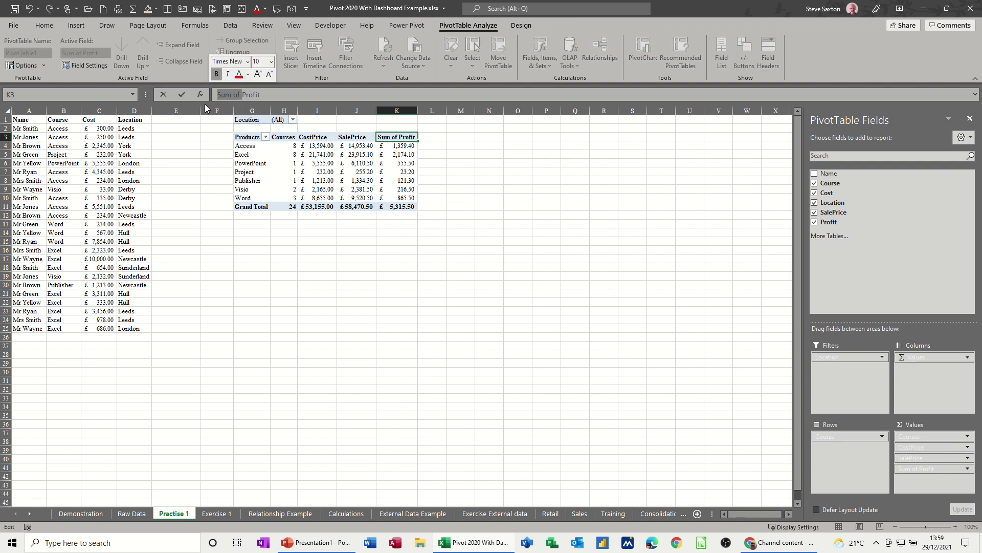
key("BackSpace")
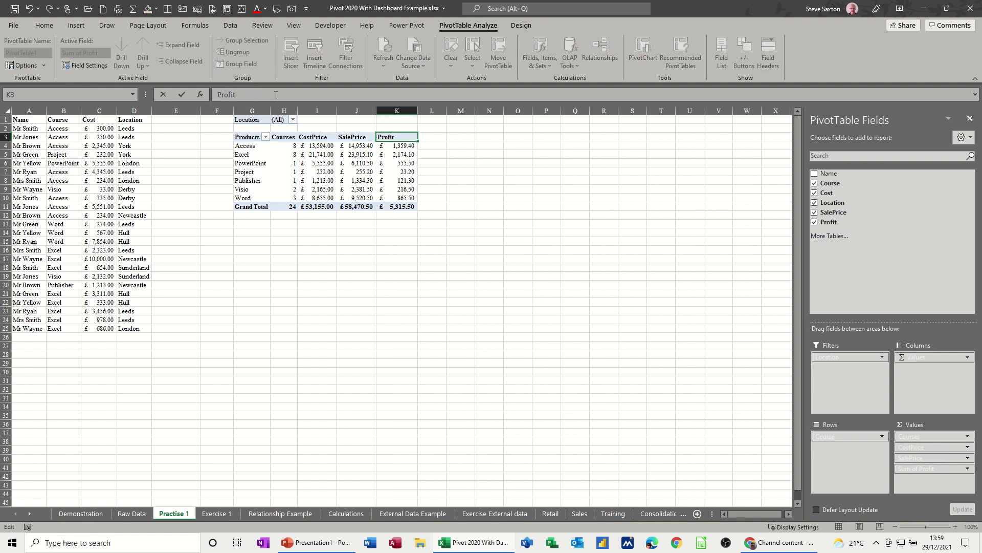
left_click(182, 95)
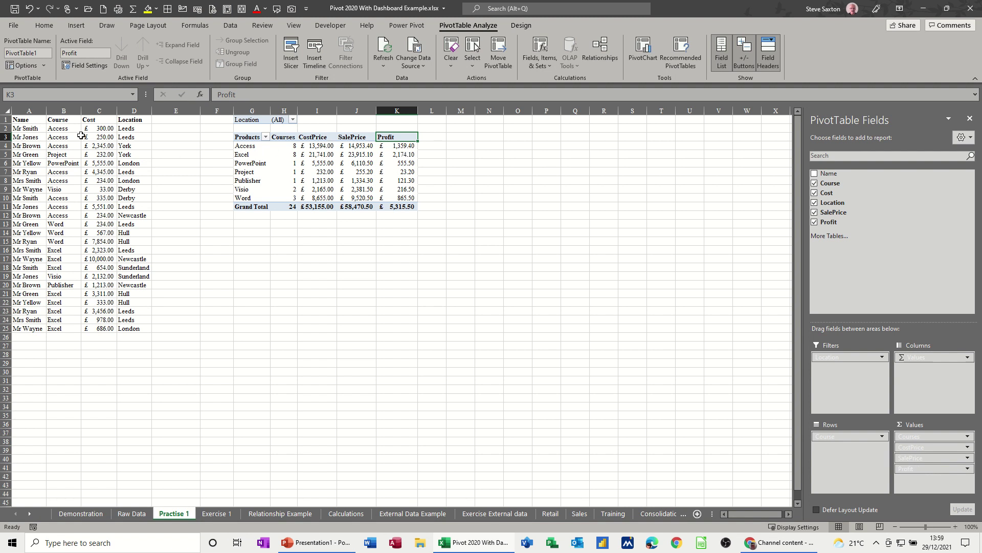
Change the C2 cost to 300000 and refresh the pivot so totals update
left_click(95, 129)
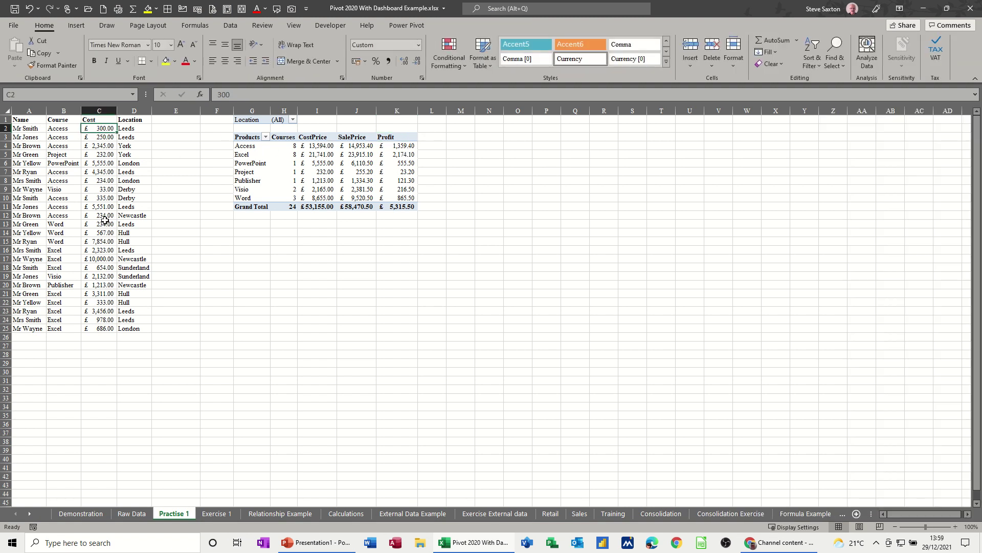
type("3")
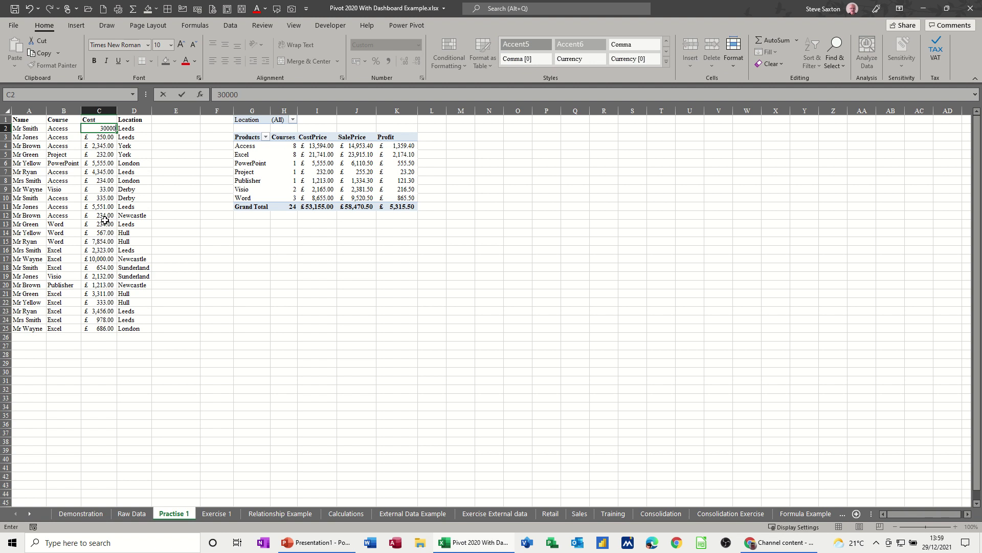
key("Return")
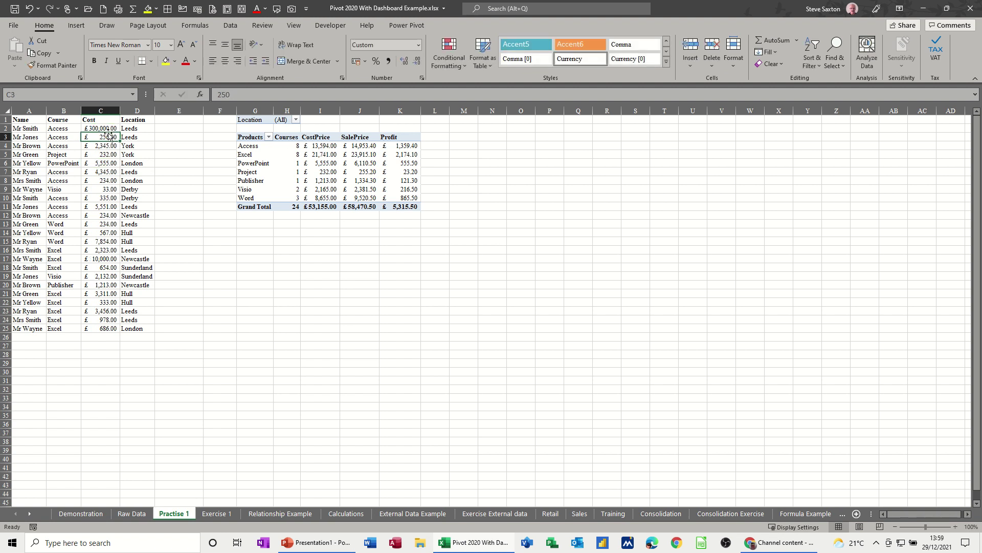
left_click(329, 155)
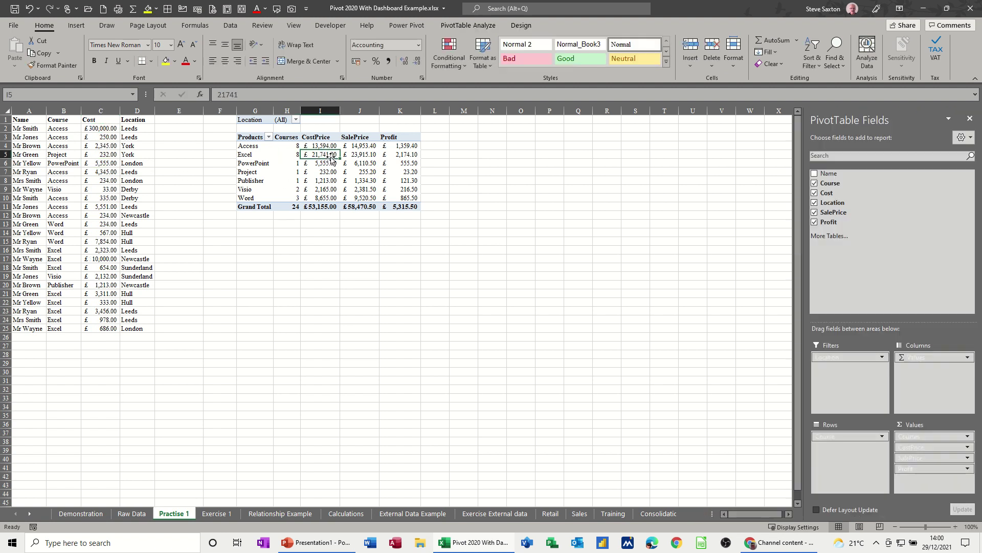
left_click(466, 24)
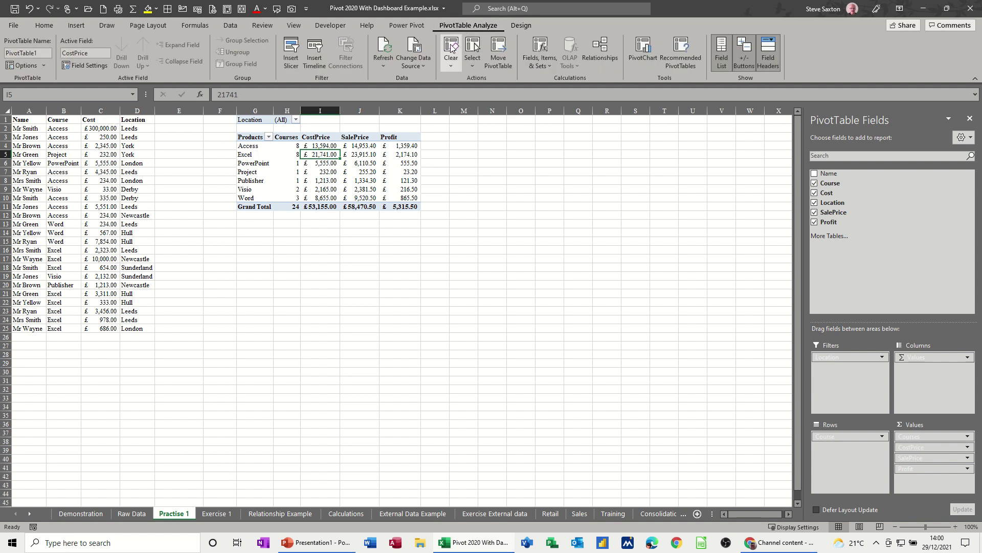
left_click(383, 47)
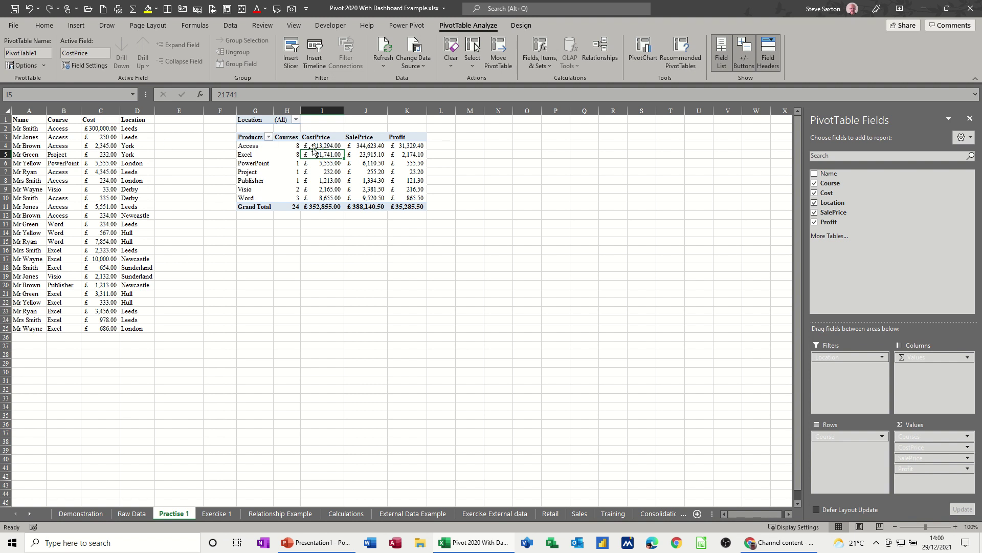
left_click(101, 129)
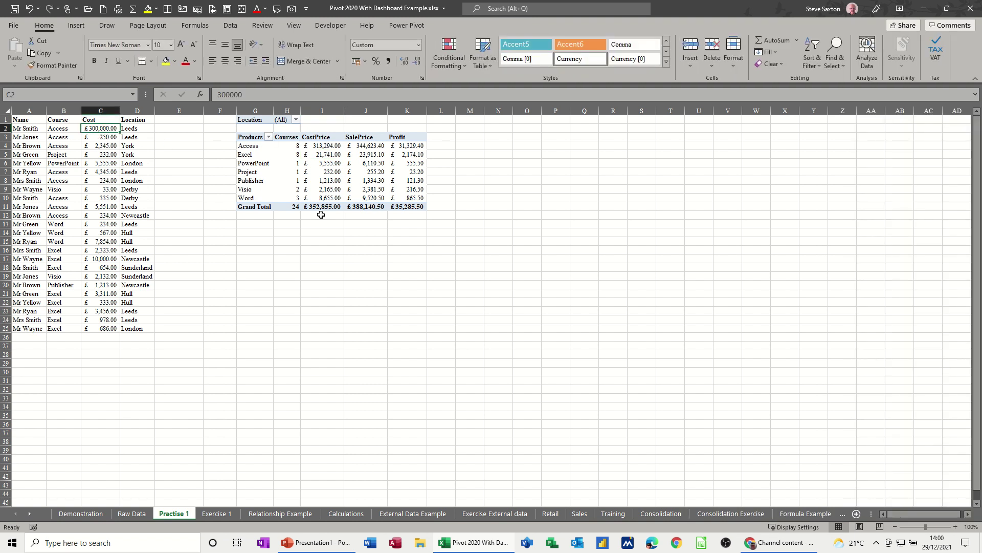
Undo the 300000 entry so C2 returns to £300.00 and pivot totals revert
key("ctrl+z")
key("ctrl+z")
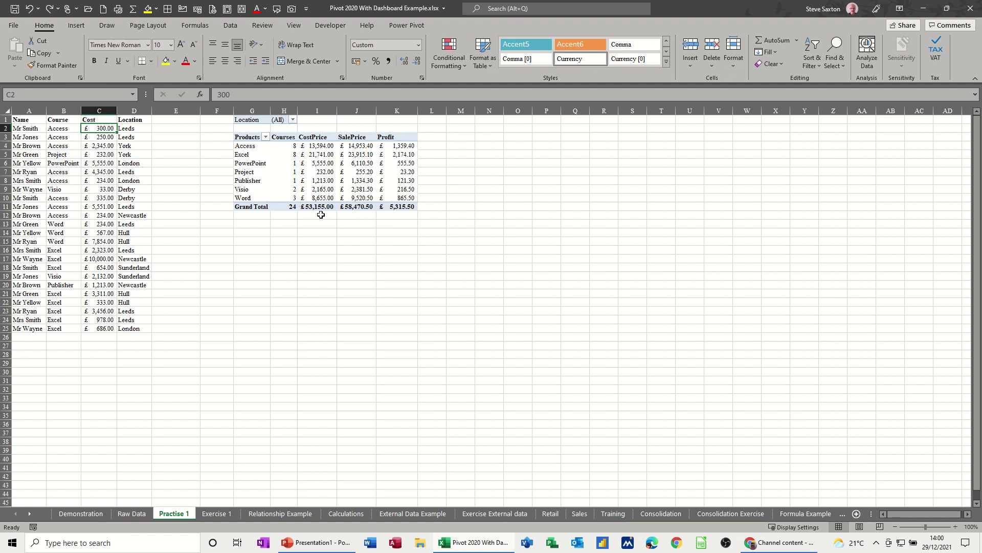
left_click(380, 172)
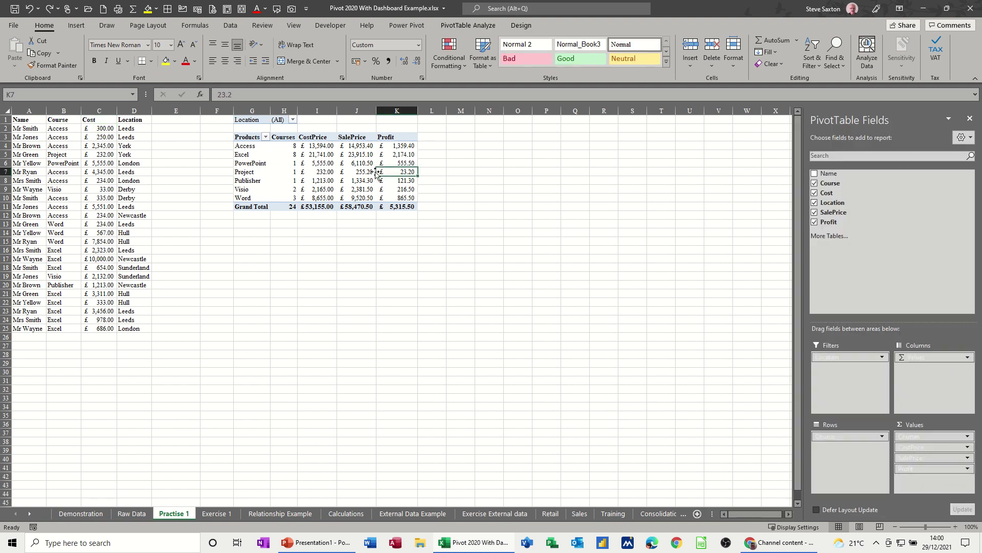
left_click(402, 146)
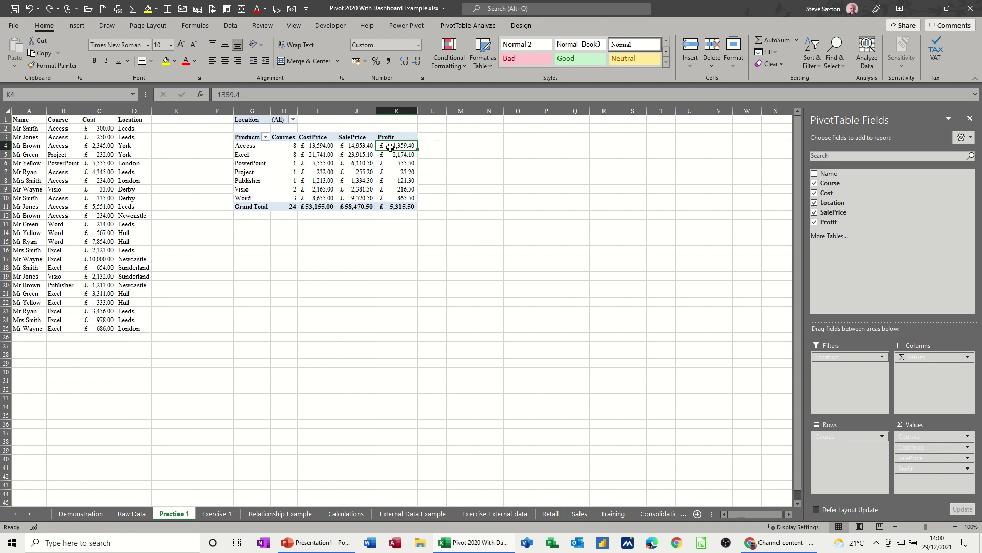
With the PowerPoint row label selected, check the Fields, Items & Sets options for Calculated Item
left_click(467, 25)
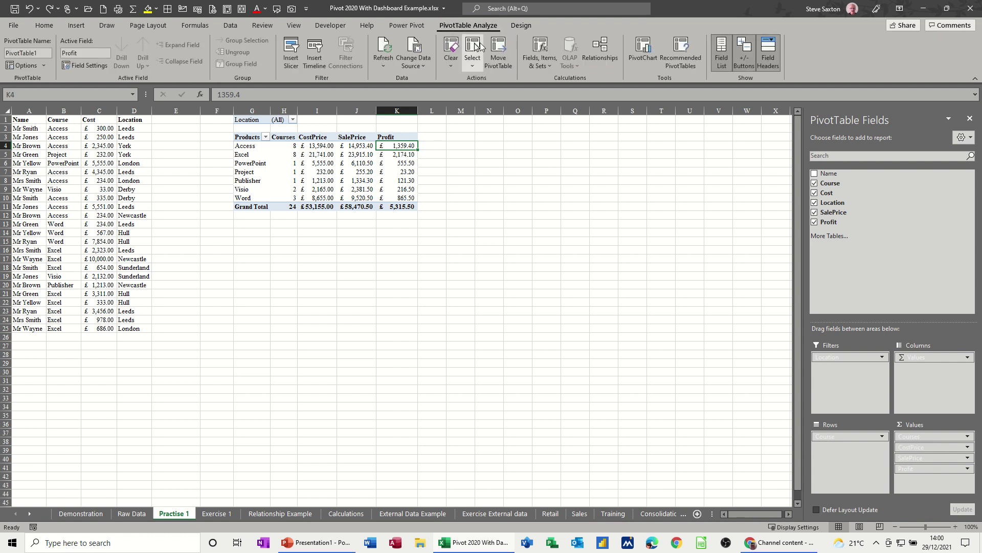
left_click(547, 66)
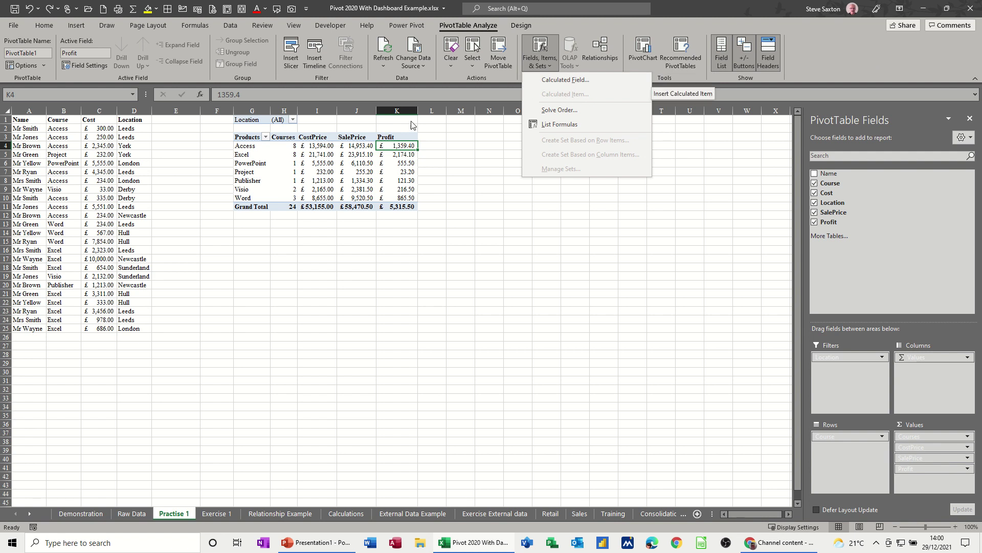
left_click(250, 163)
left_click(250, 163)
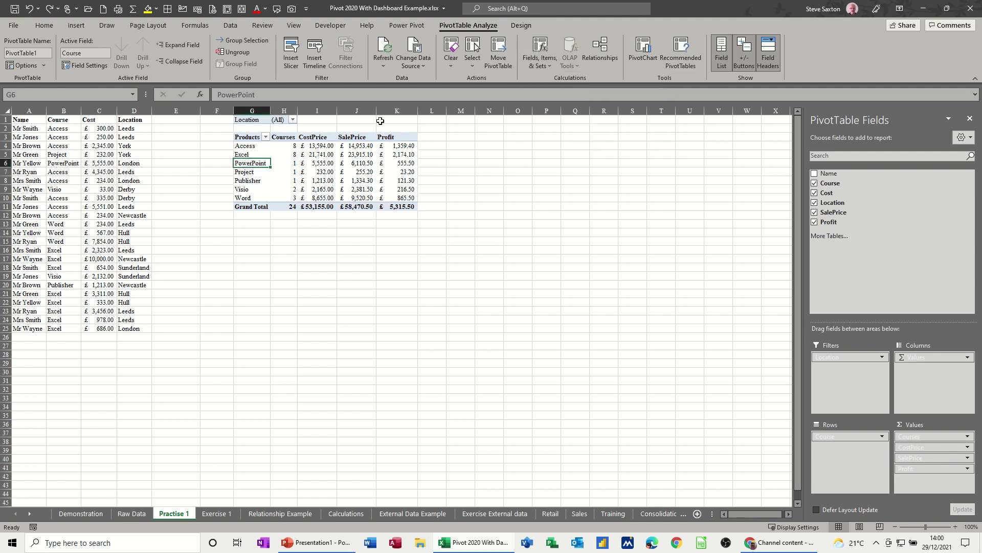
left_click(540, 58)
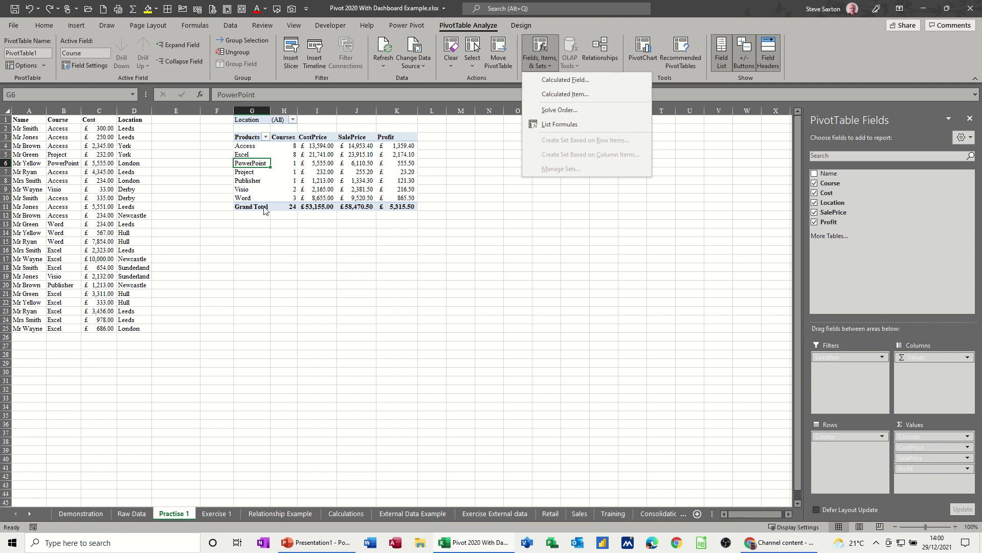
On the Calculations sheet, inspect the existing BMW Bonus calculated item and its formula in G8
left_click(342, 517)
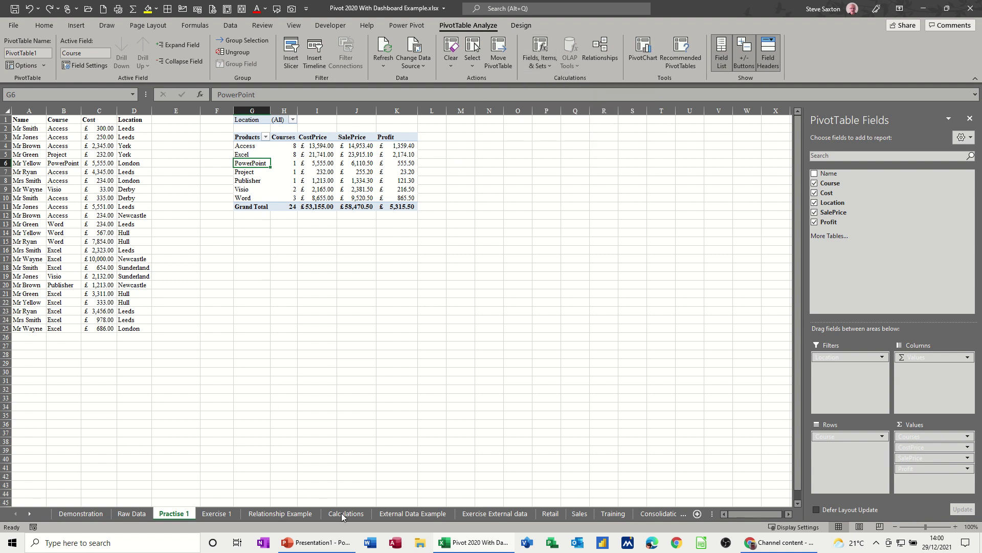
left_click(342, 515)
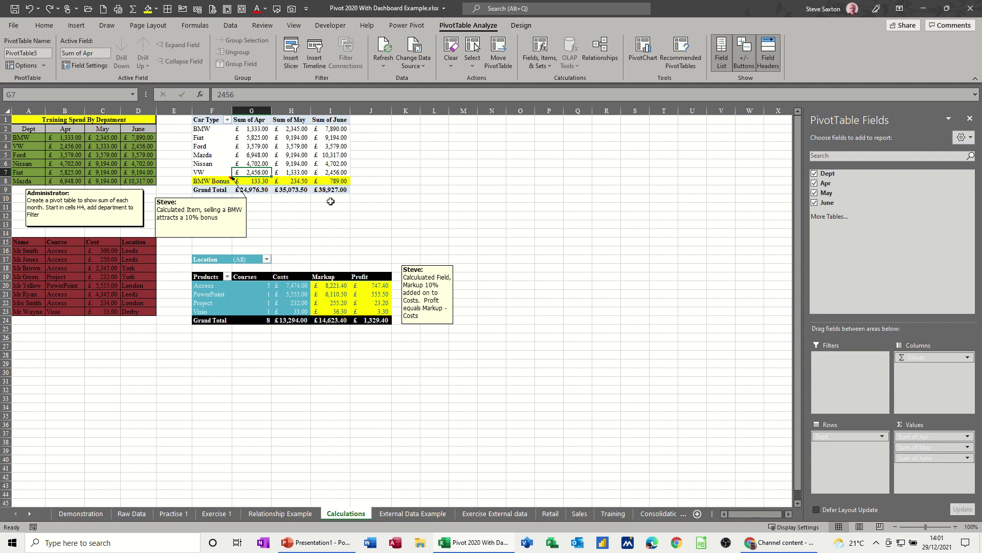
left_click(213, 180)
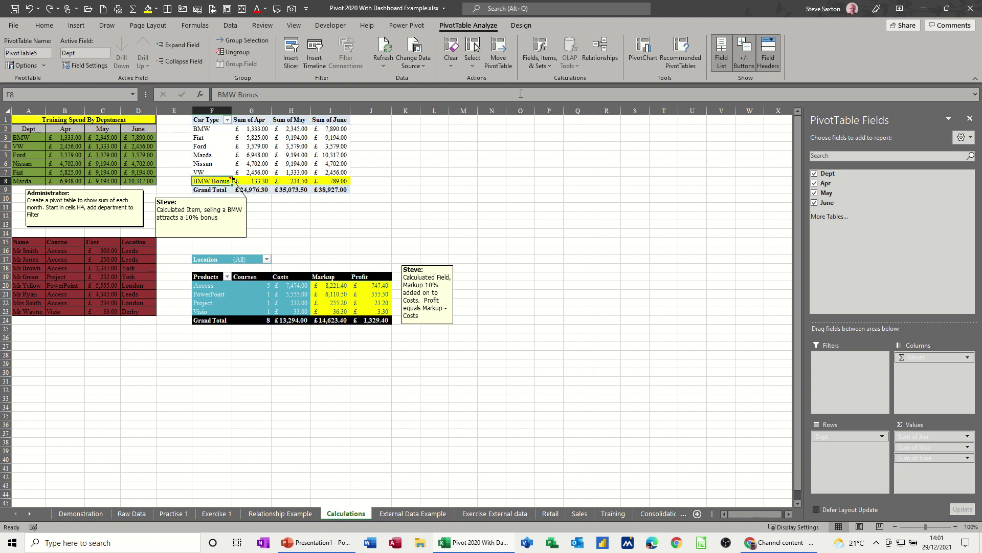
left_click(551, 70)
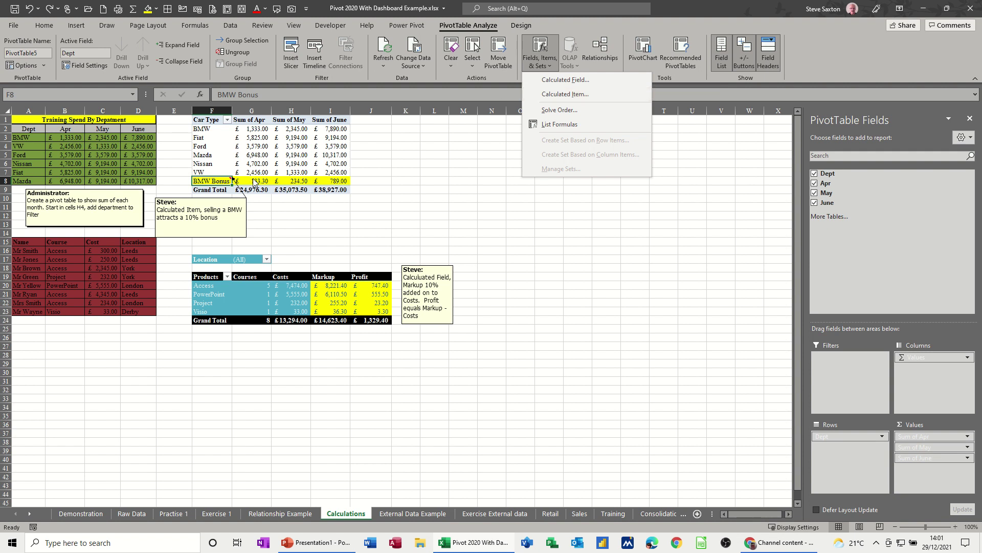
left_click(255, 183)
left_click(254, 183)
left_click(540, 67)
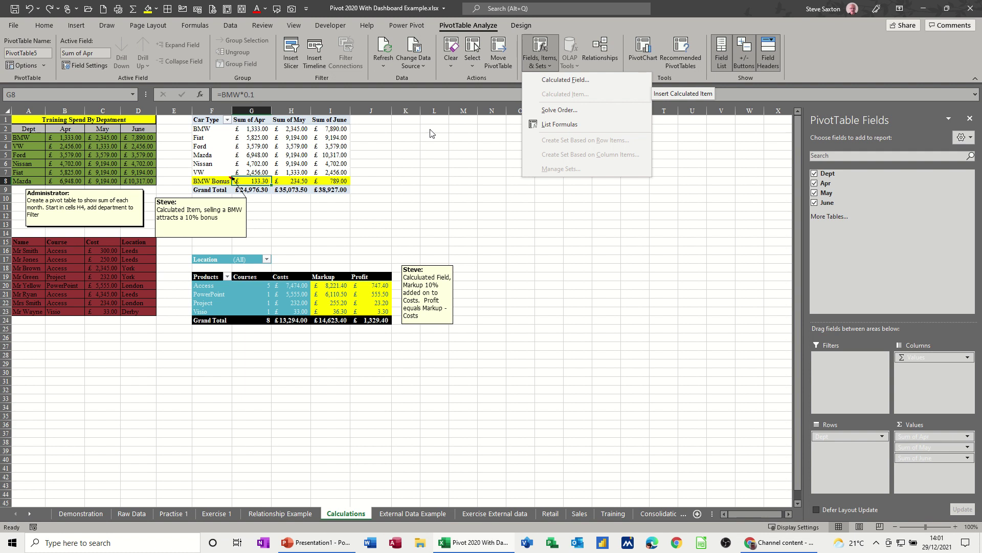
Select the Fiat car type label and start a new calculated item for the Dept field
left_click(202, 183)
left_click(201, 164)
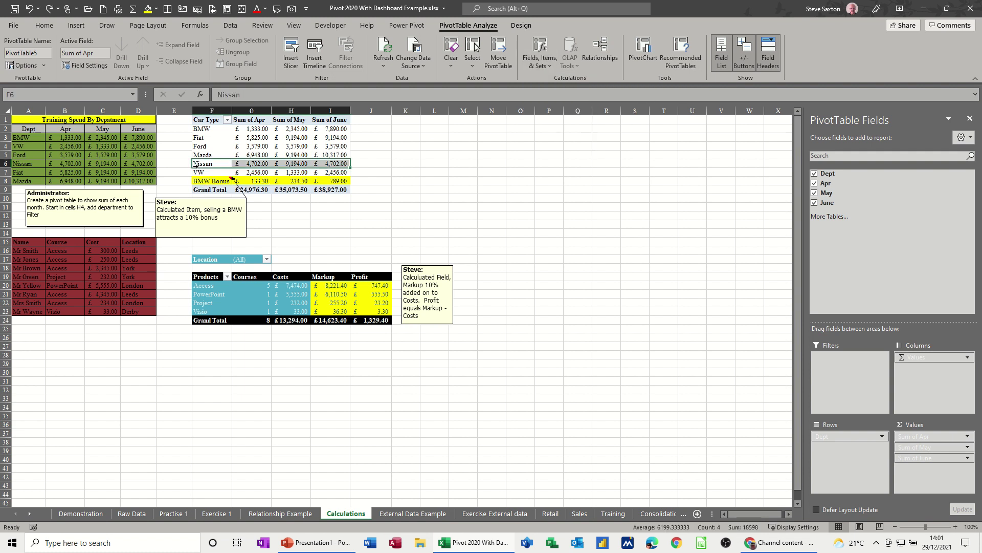
left_click(209, 163)
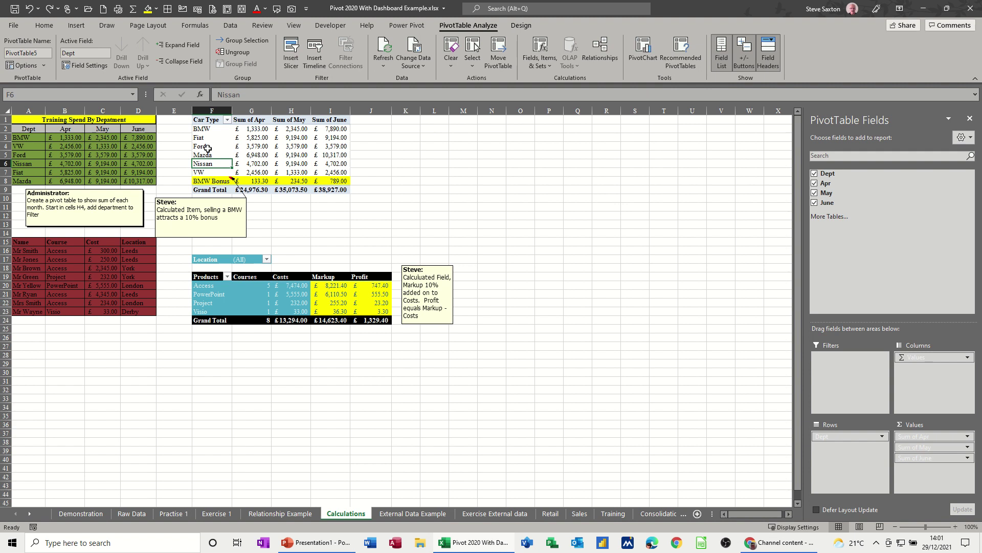
left_click(207, 139)
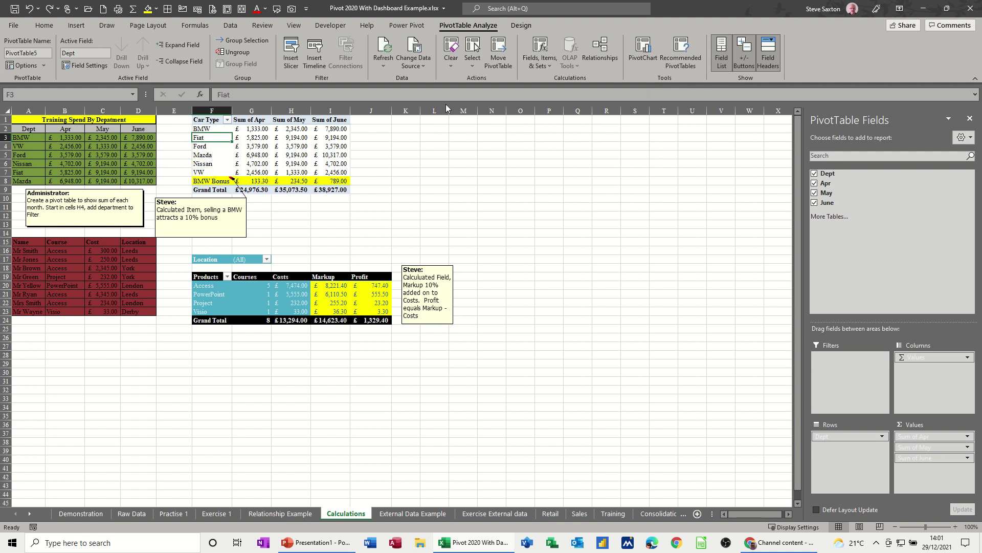
left_click(545, 68)
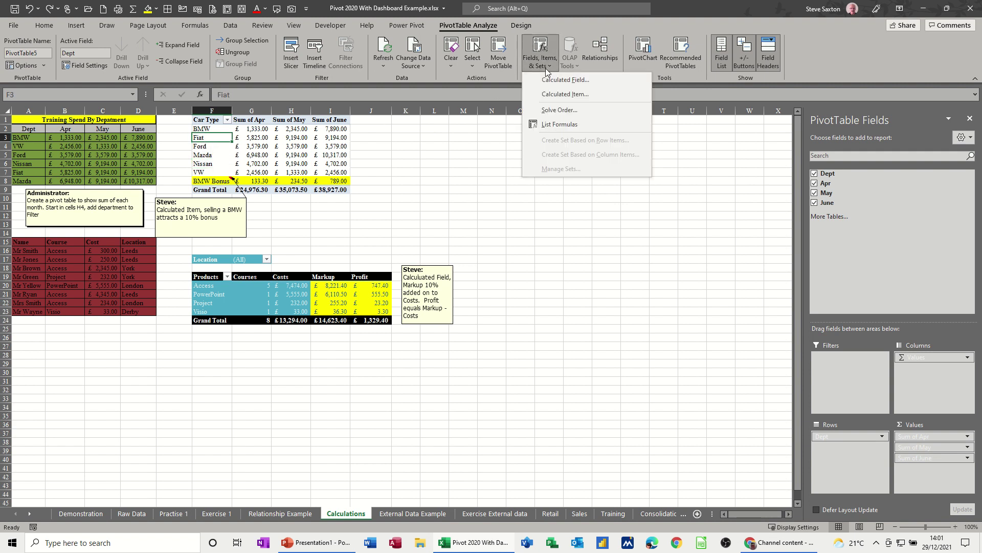
left_click(553, 95)
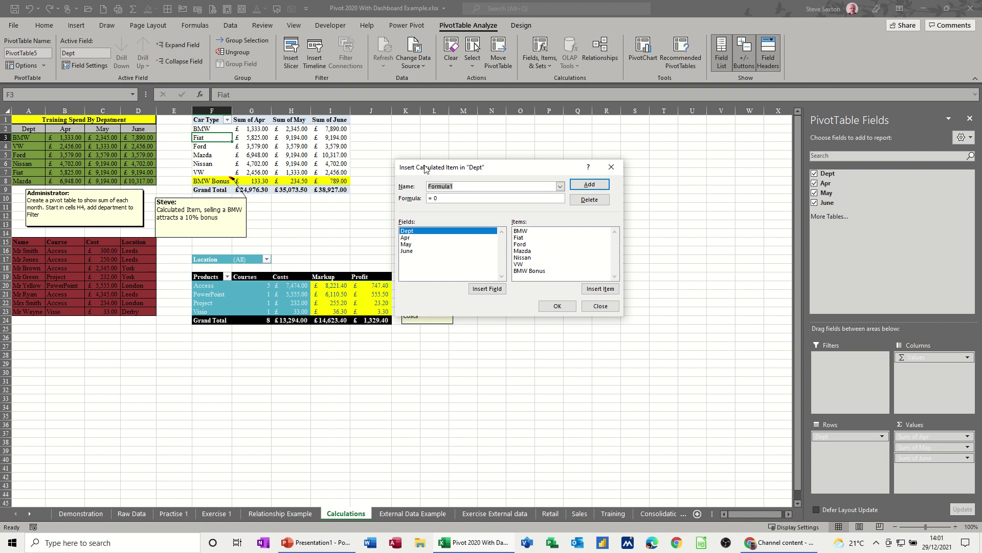
Create the calculated item 'Fiat Bonus' with formula =Fiat*1.1 in the car pivot
type("Fiat Bonus")
double_click(517, 238)
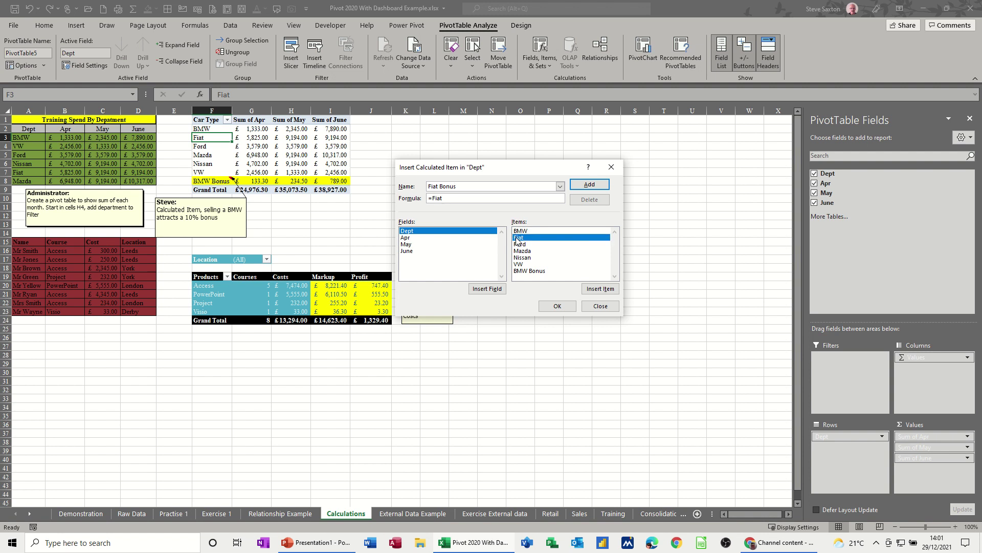
type("*1.1")
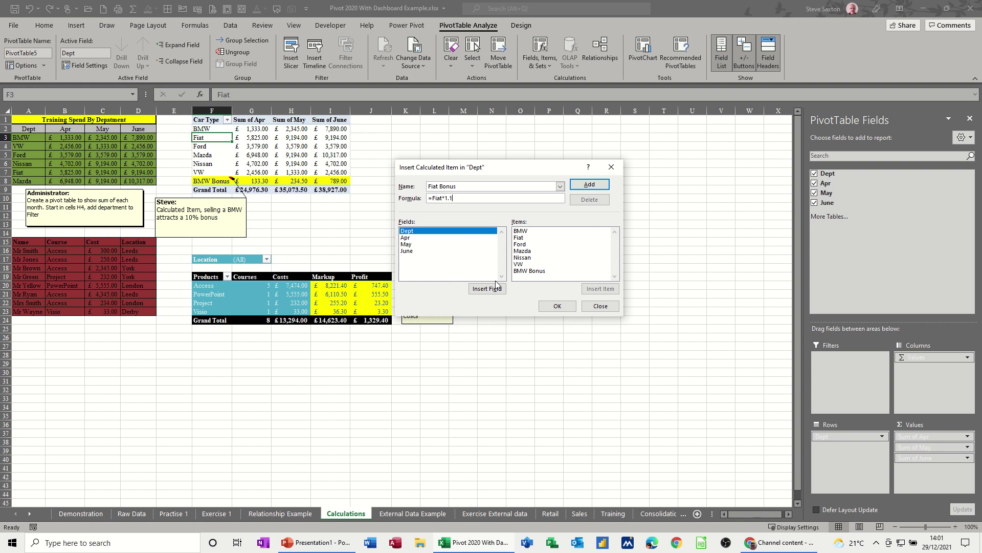
left_click(557, 306)
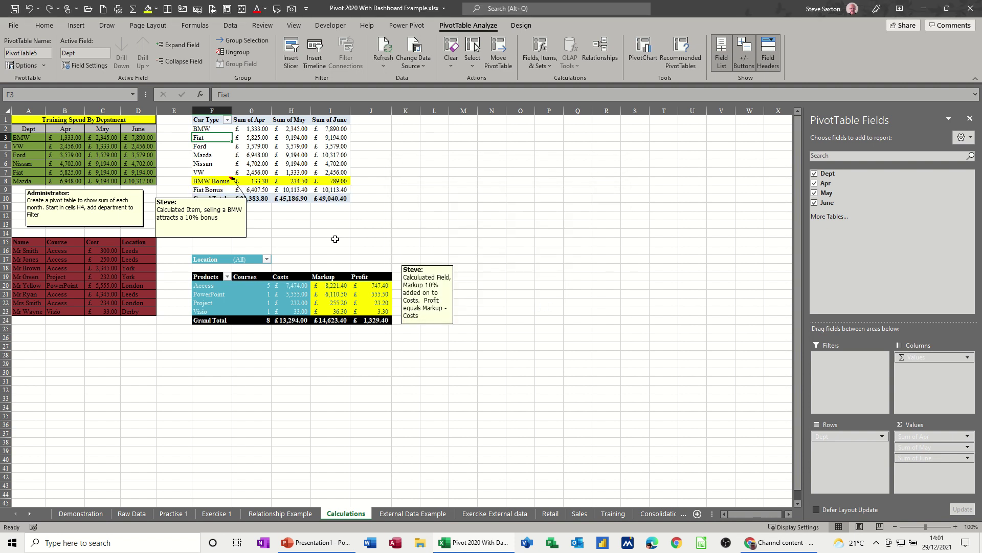
Check the new Fiat Bonus row values against the BMW Bonus formula
left_click(209, 190)
left_click_drag(209, 190, 317, 192)
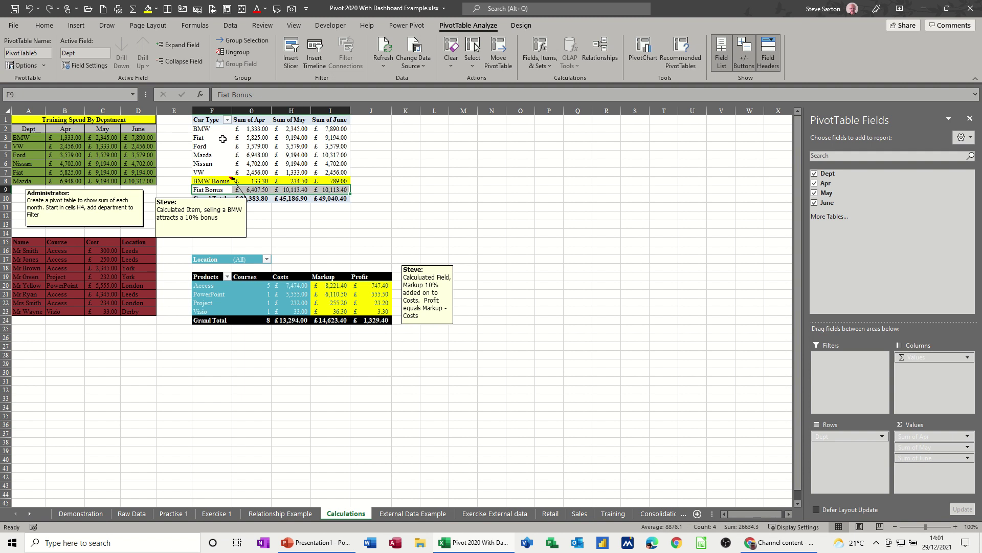
left_click(251, 181)
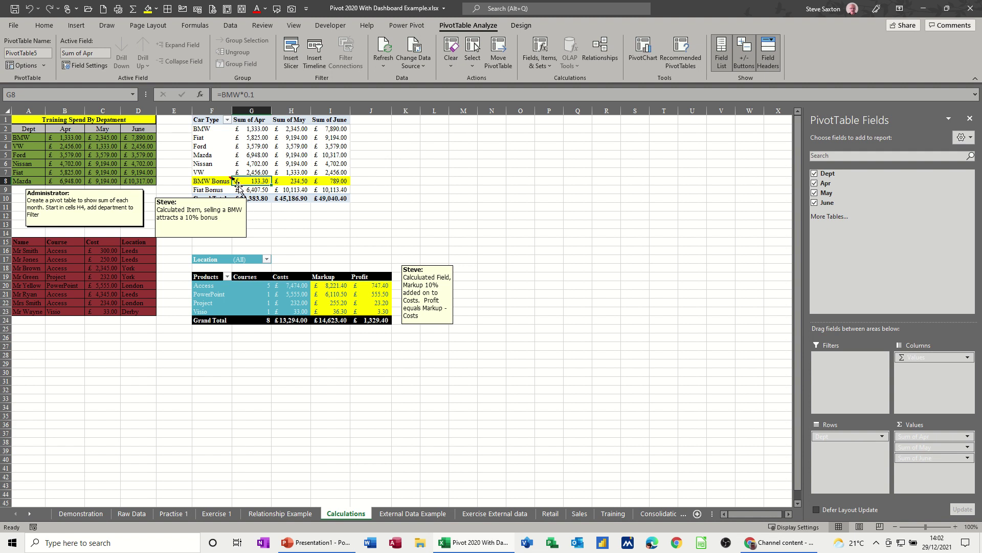
left_click_drag(247, 190, 330, 190)
left_click(213, 189)
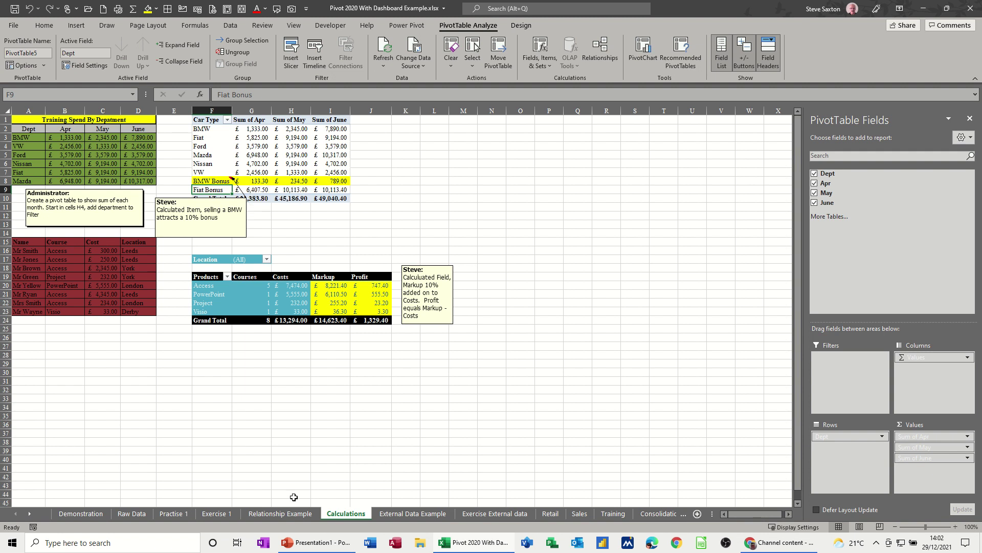
On Practise 1, enter a GETPIVOTDATA formula in L4 dividing Access's CostPrice by 10
left_click(214, 513)
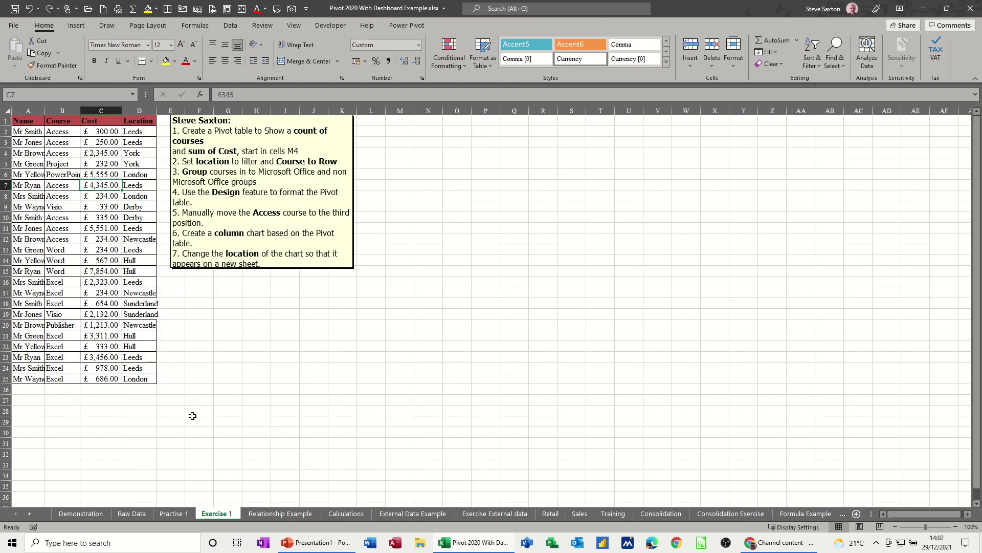
left_click(174, 513)
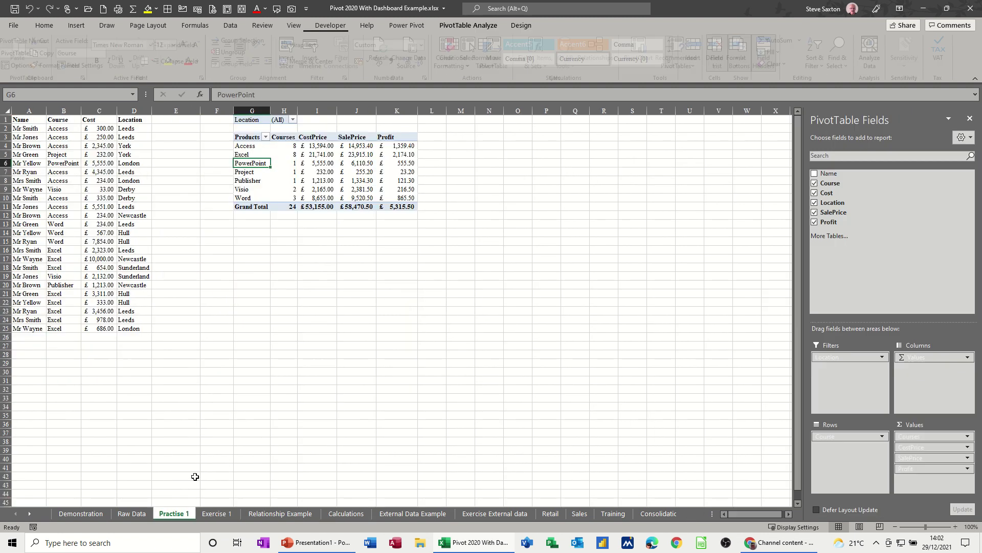
left_click(441, 148)
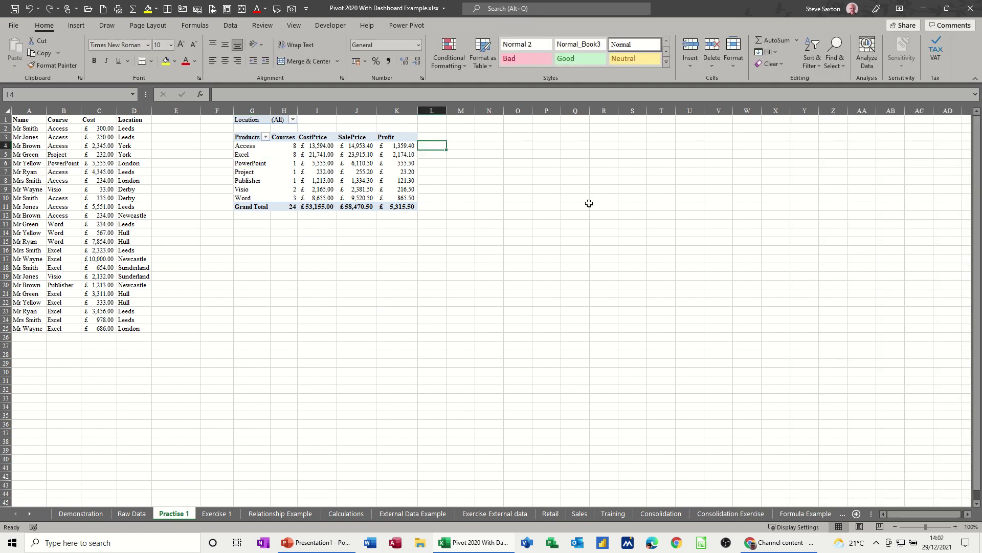
type("=")
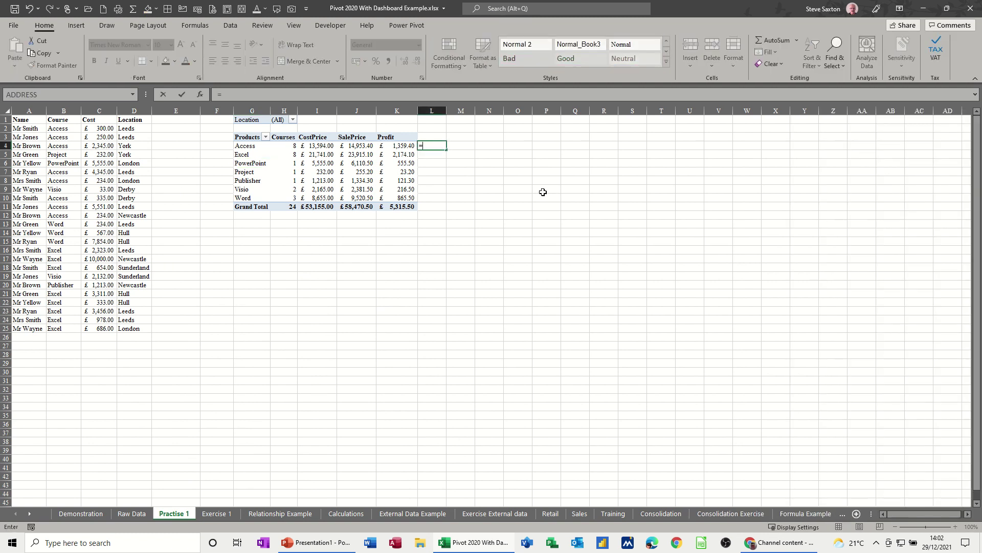
left_click(323, 146)
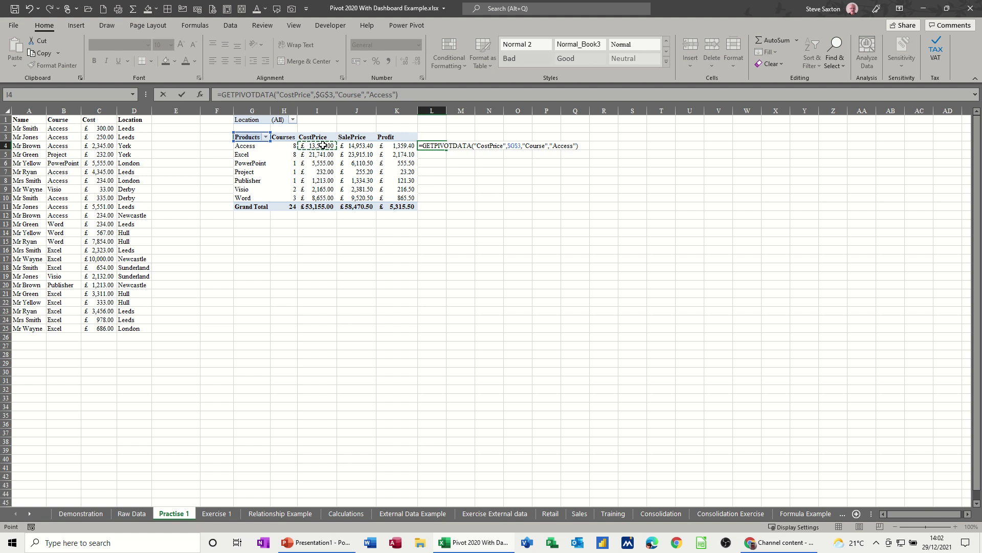
type("/10")
left_click(182, 96)
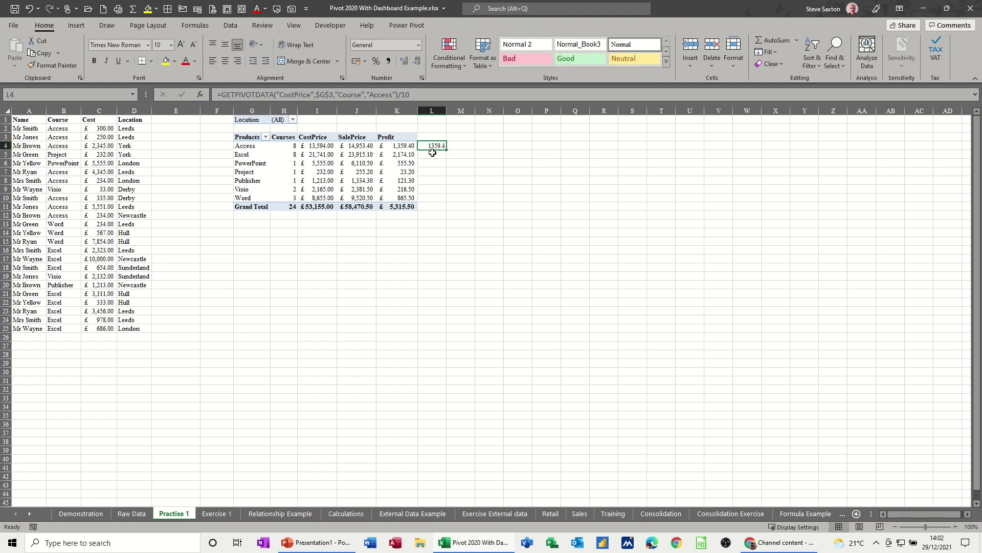
Fill the L4 formula down to L10 and check the copied results show 1359.4
left_click_drag(447, 152, 449, 200)
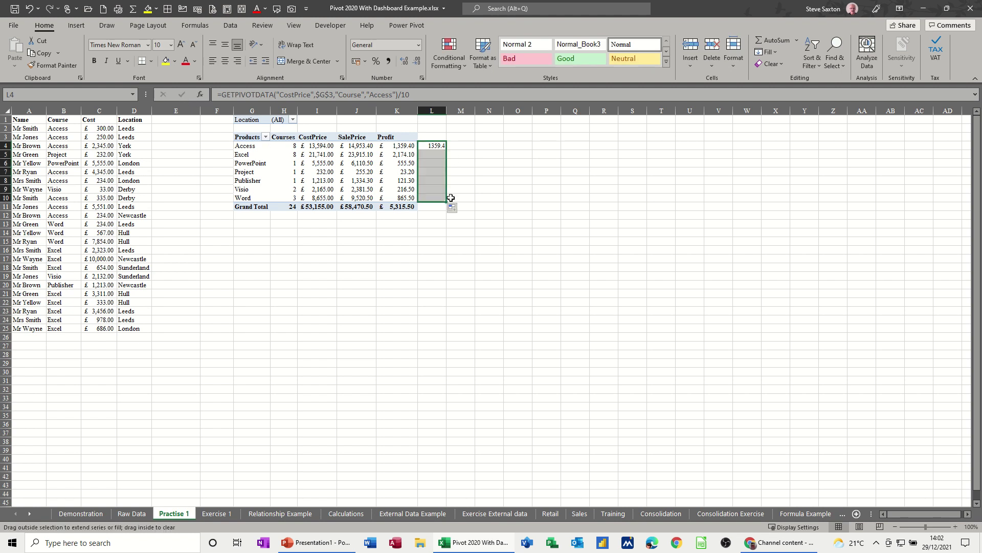
left_click(433, 145)
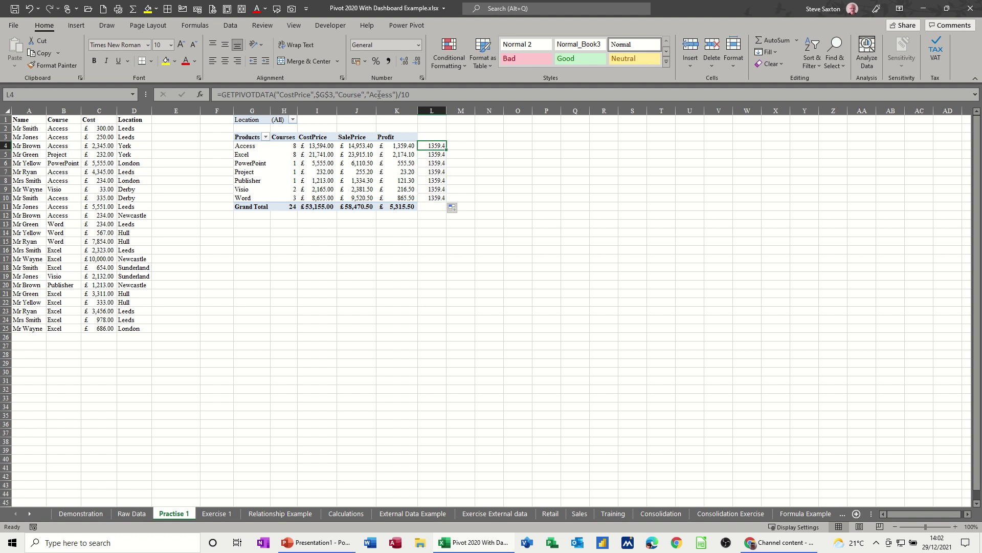
left_click(431, 154)
left_click(431, 163)
left_click(431, 173)
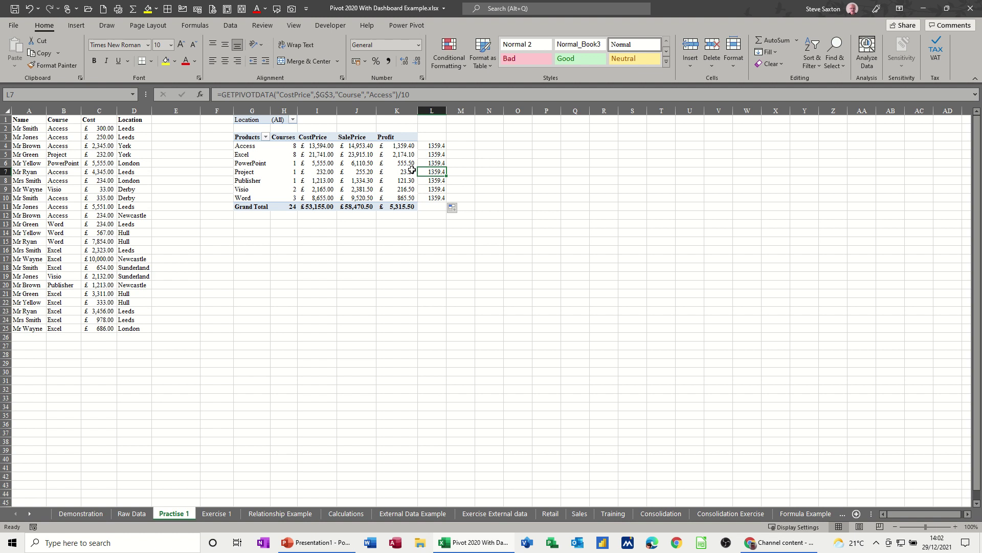
left_click(293, 121)
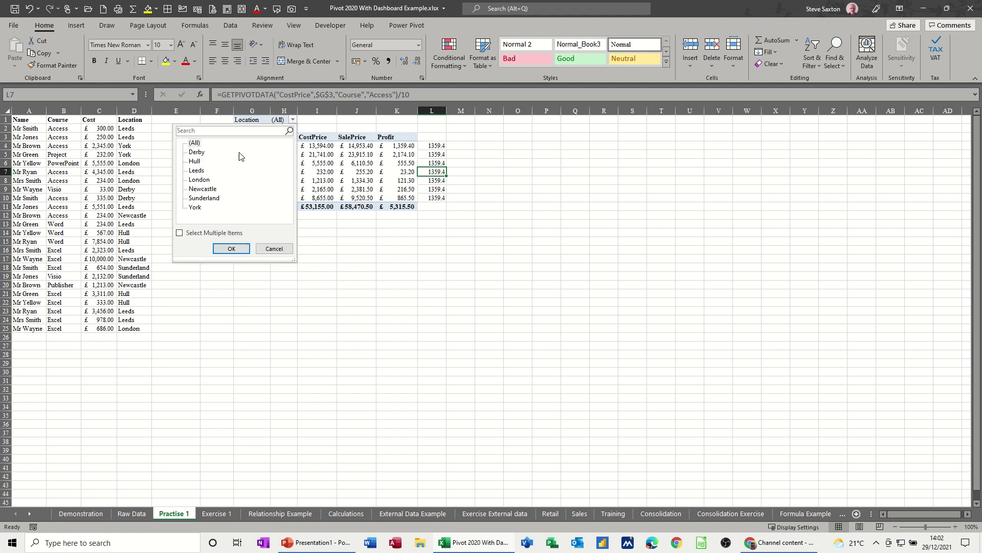
left_click(195, 161)
left_click(231, 248)
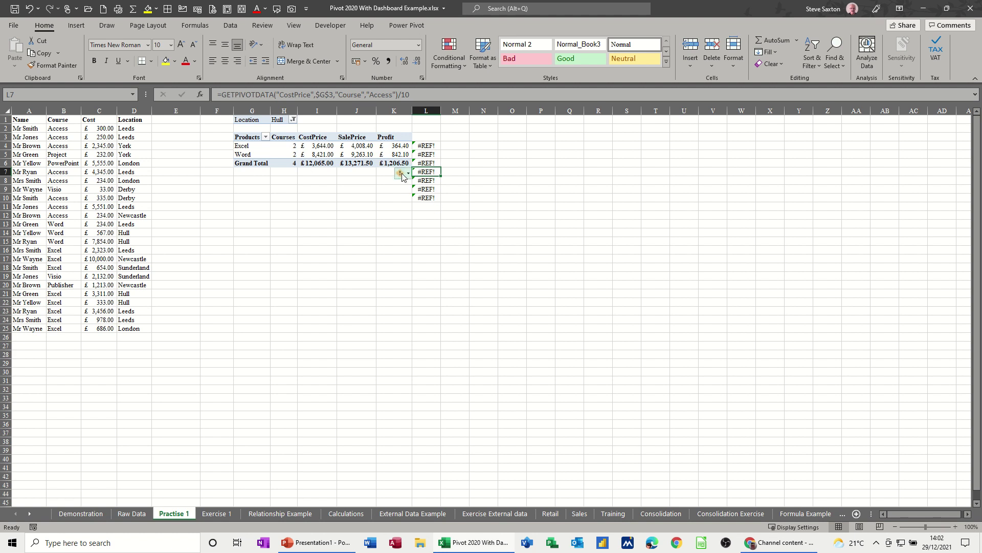
left_click(293, 120)
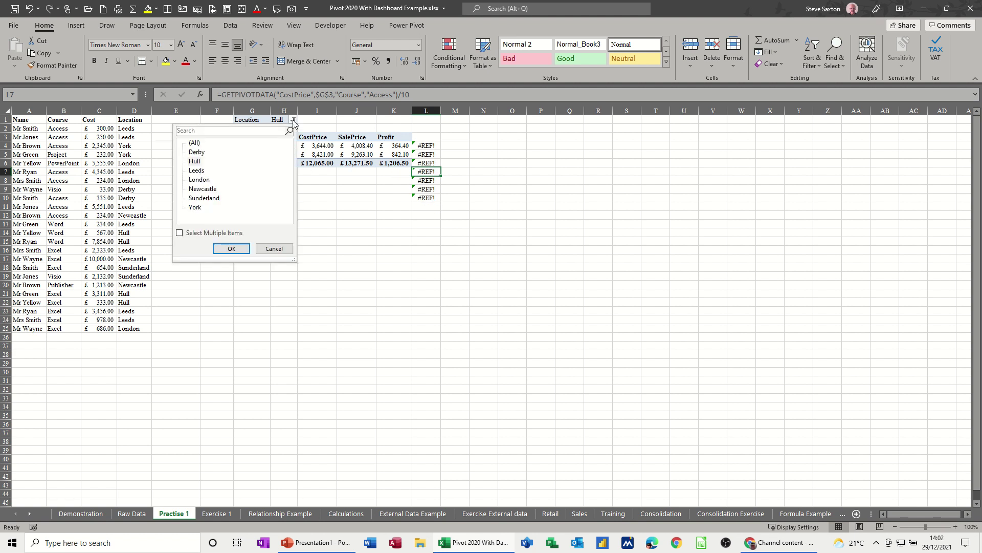
left_click(199, 143)
left_click(232, 248)
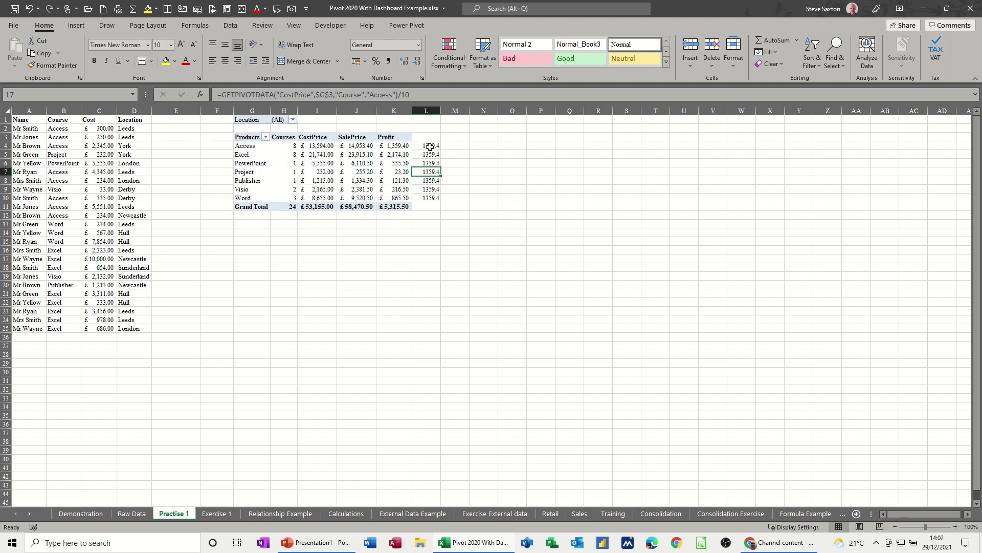
left_click(430, 153)
Change L5's formula to reference "Excel" instead of "Access", giving 2174.1
double_click(381, 96)
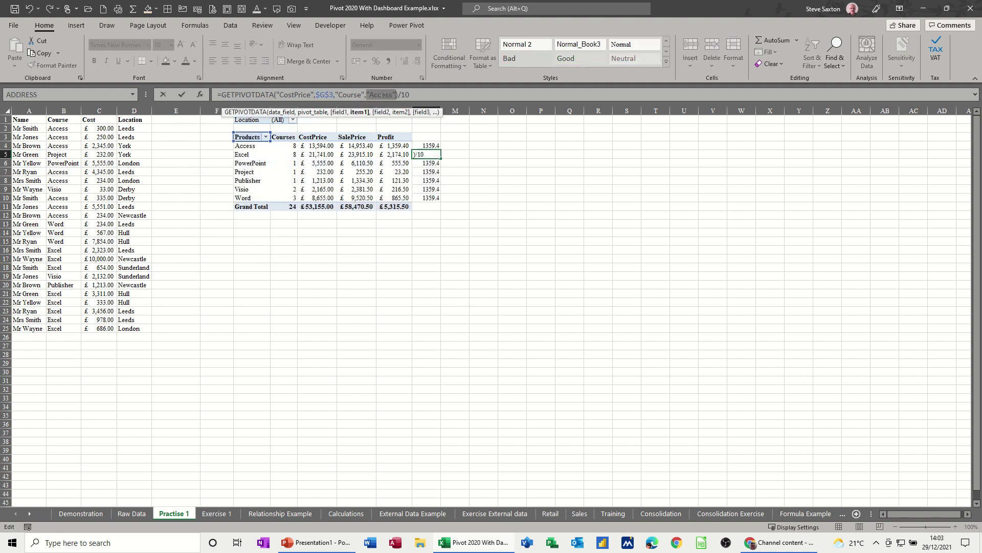
type("\"Excel\"")
left_click(182, 94)
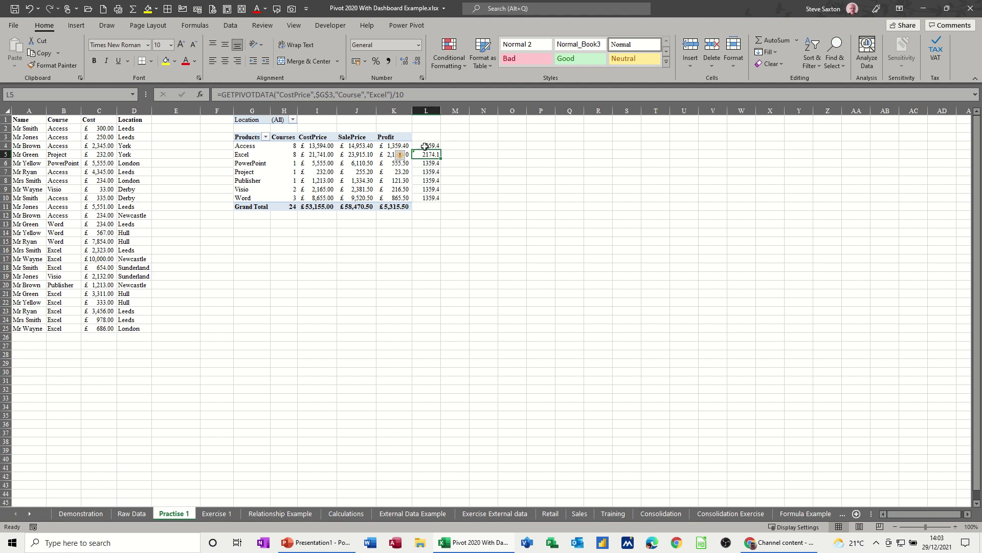
Apply the Currency style to L4:L10 so values show as £1,359.40
left_click_drag(425, 147, 427, 198)
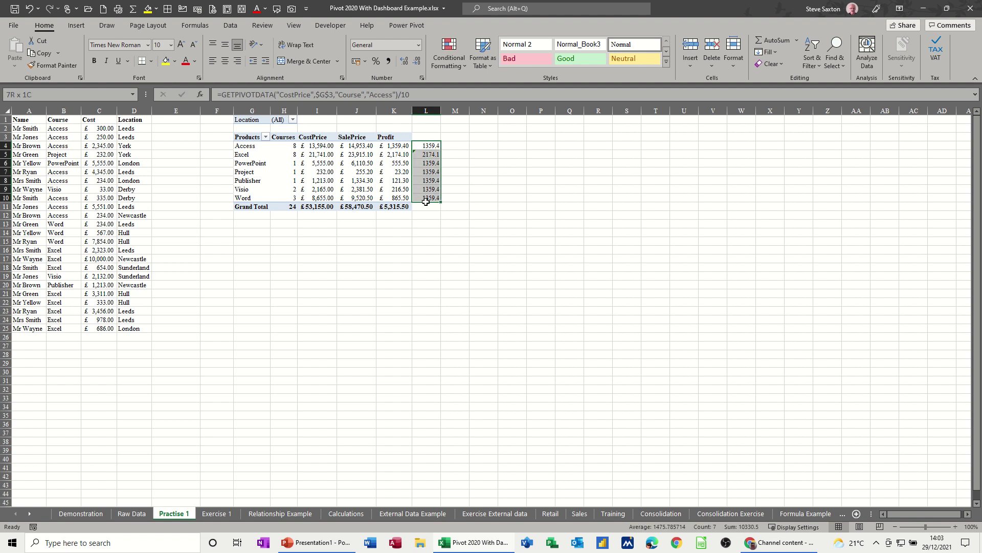
left_click(357, 61)
left_click(428, 162)
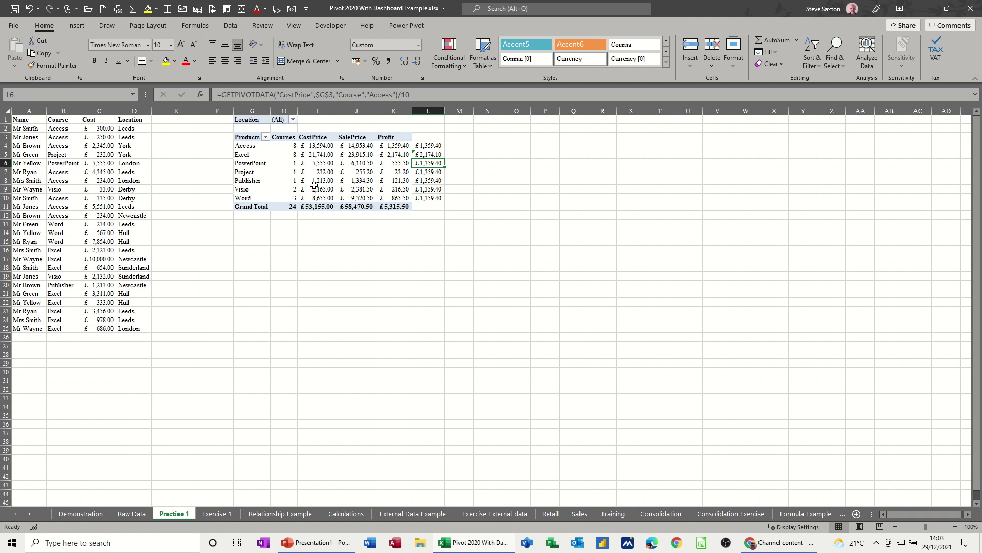
left_click(327, 172)
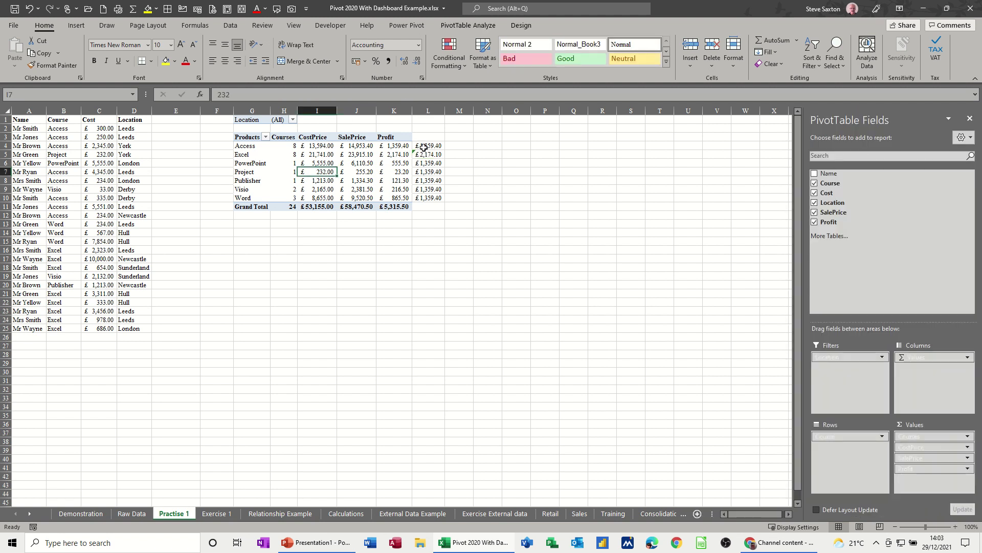